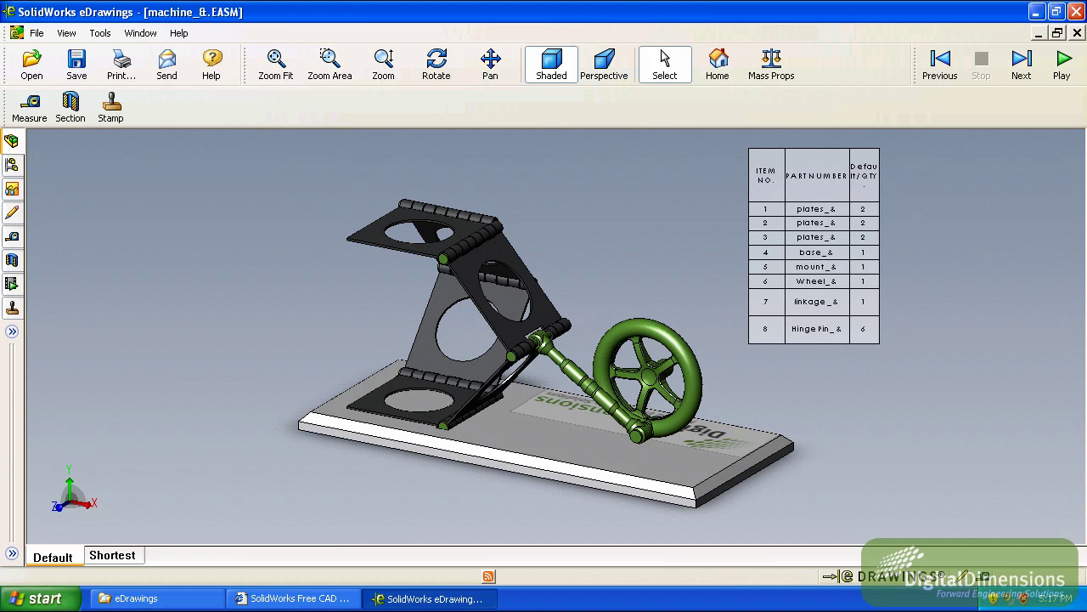
Step: Bring Internet Explorer forward and scroll to the Free CAD Tools list showing eDrawings 2010 SP 3.0
left_click(268, 597)
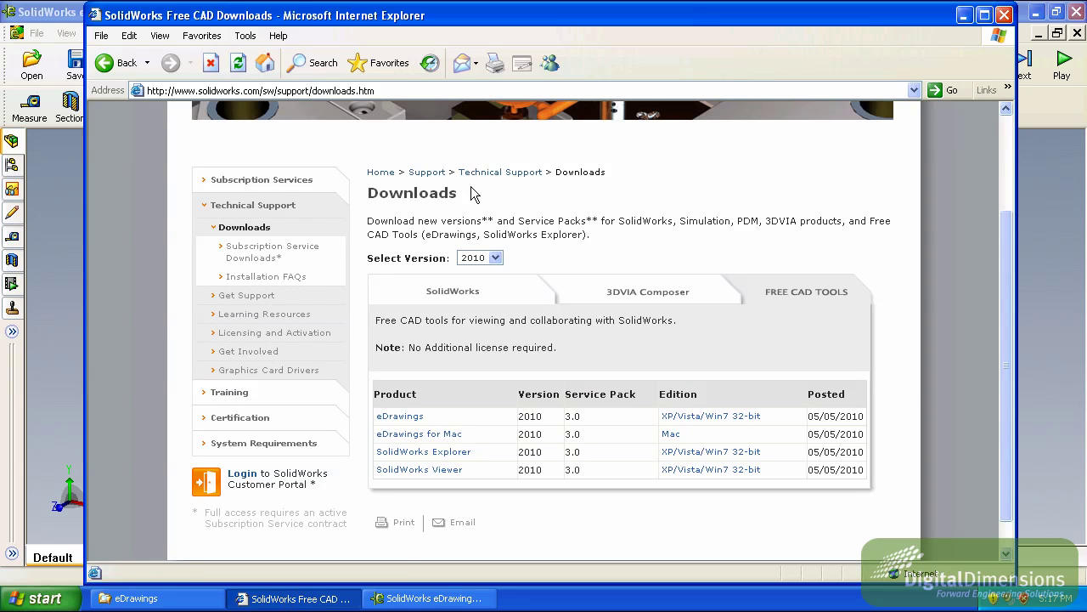
scroll(411, 185, "up", 3)
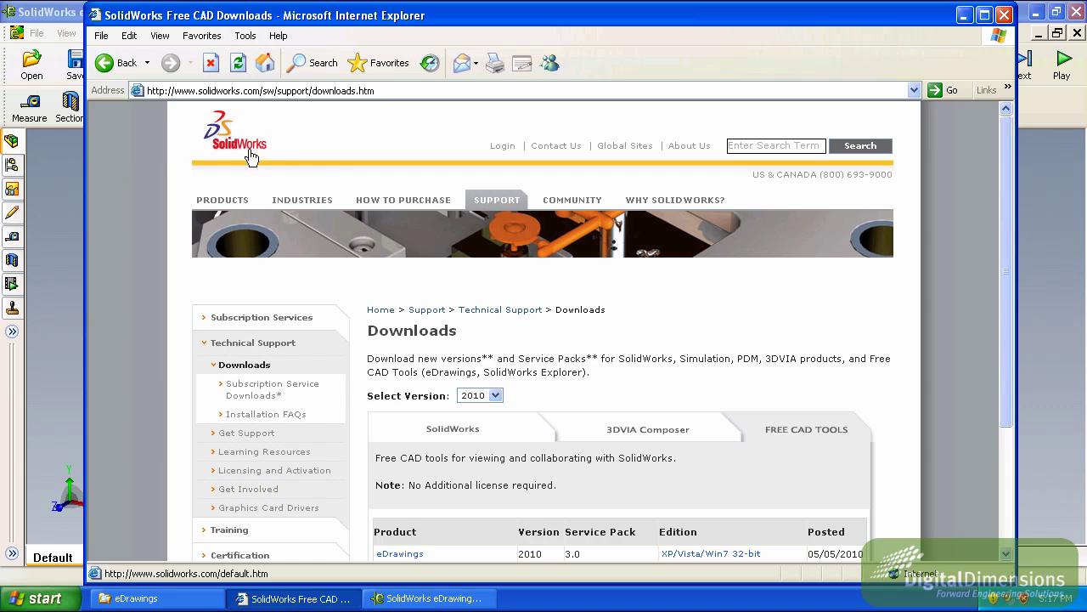
mouse_move(490, 201)
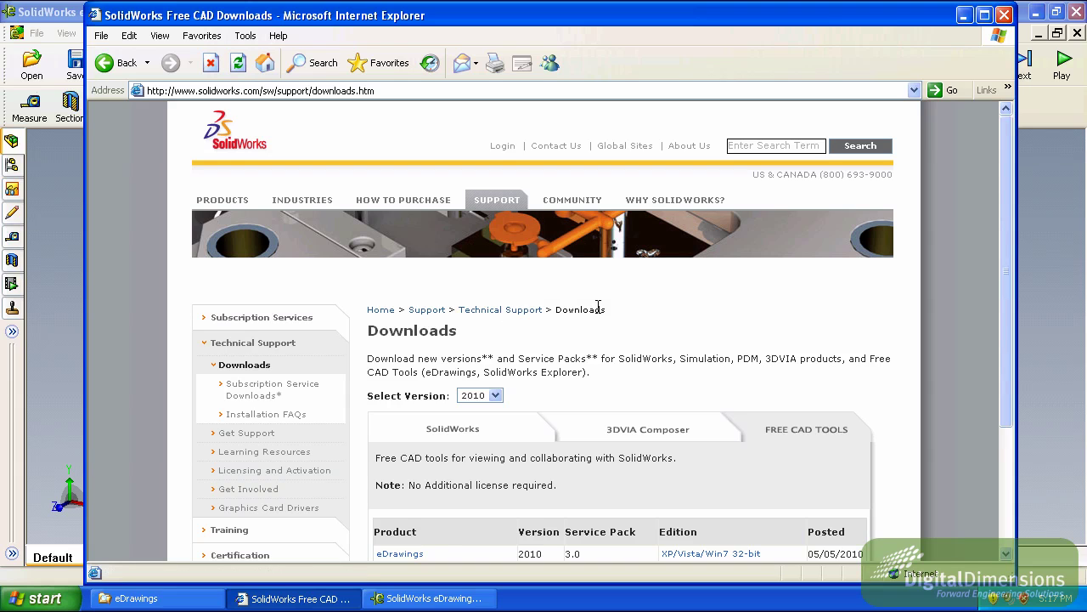
scroll(620, 316, "down", 3)
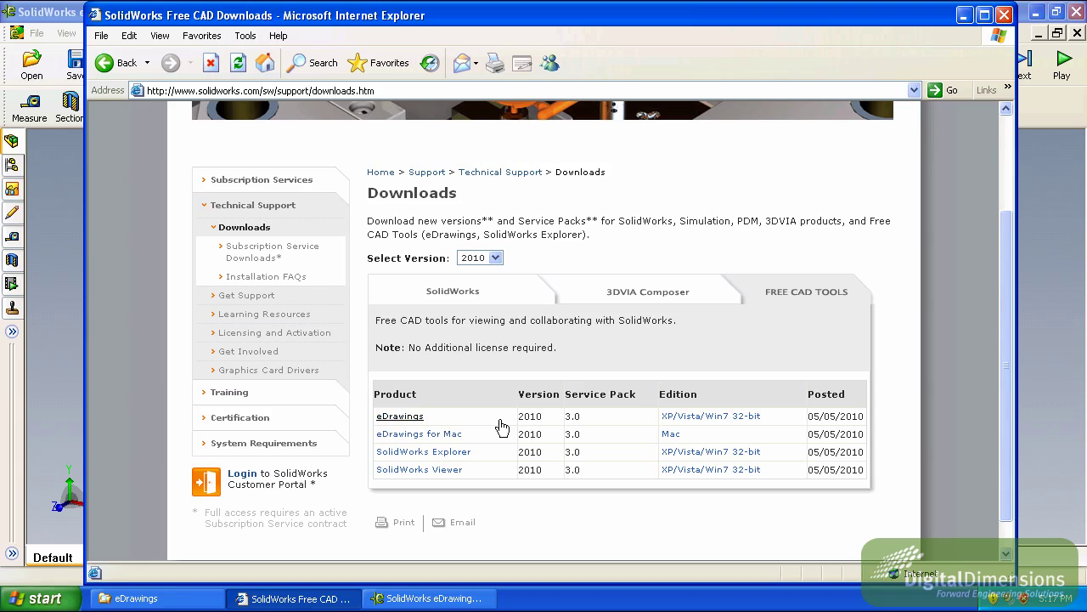
Step: Return to eDrawings, Zoom Area in on the assembly's top plate, then go back to the home view
left_click(965, 15)
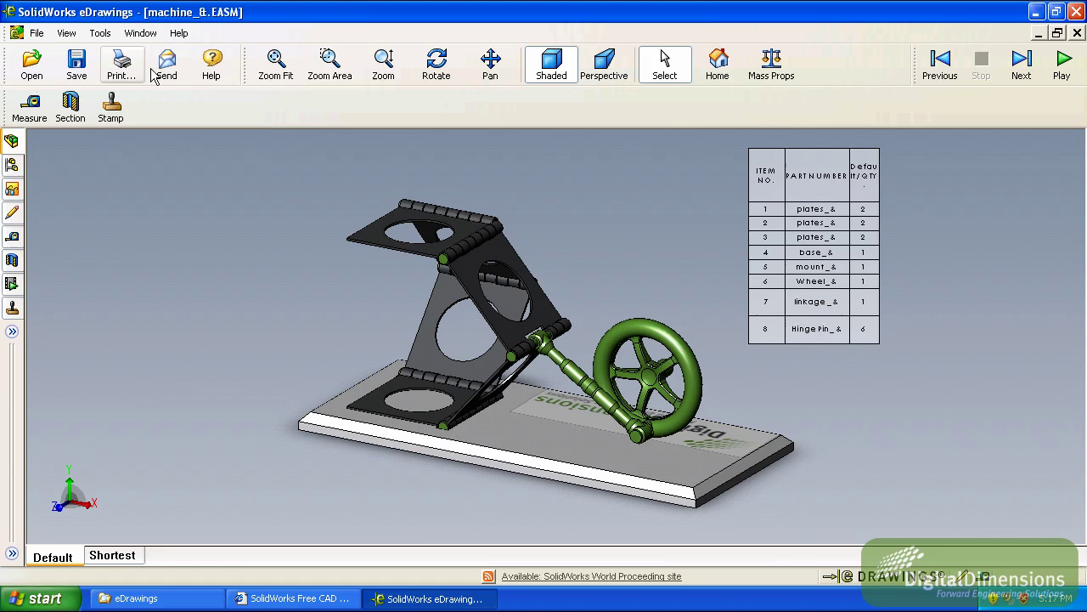
left_click(329, 63)
left_click_drag(324, 199, 436, 270)
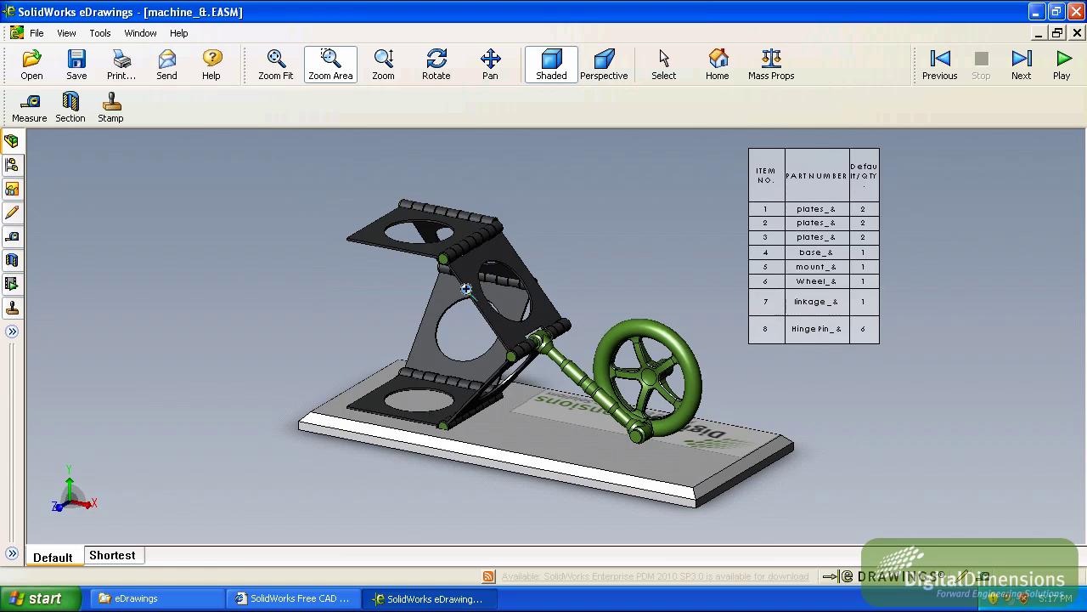
left_click(722, 68)
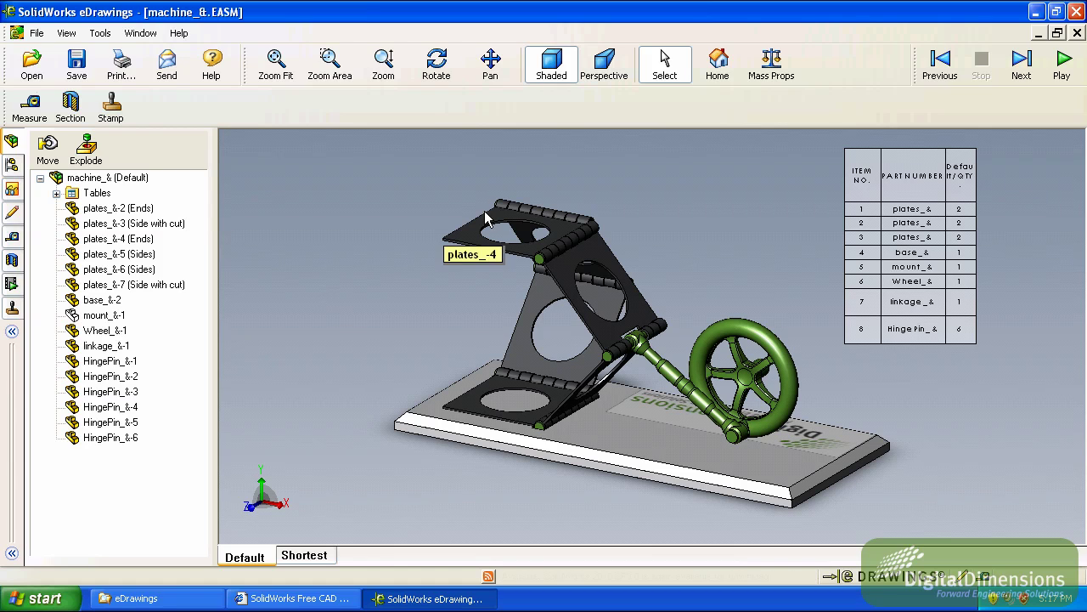
Step: Play the assembly animation, stop it, and return to the home view
left_click(1063, 64)
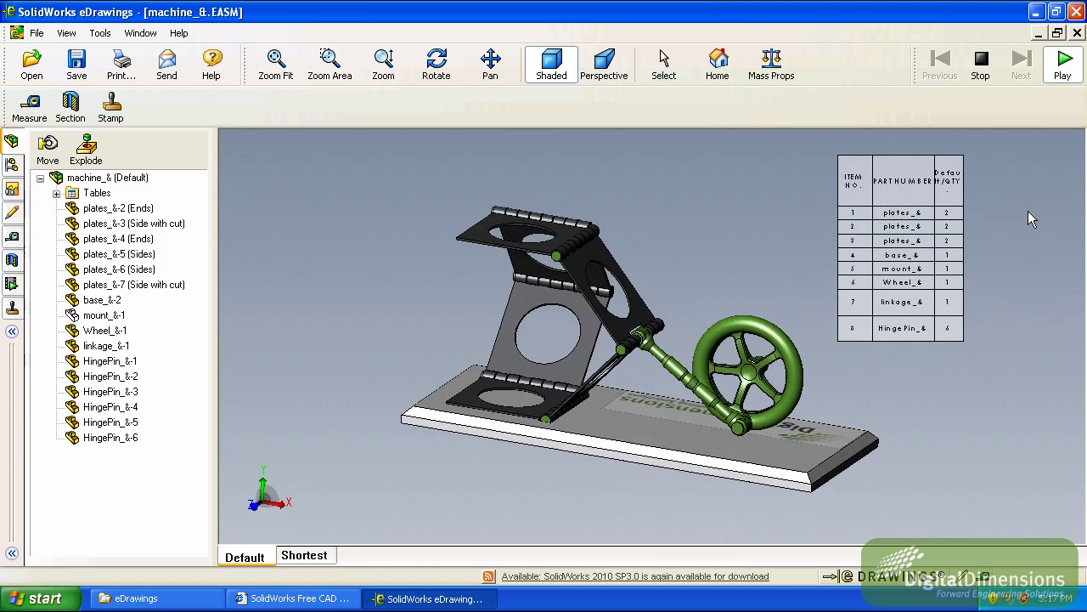
left_click(979, 70)
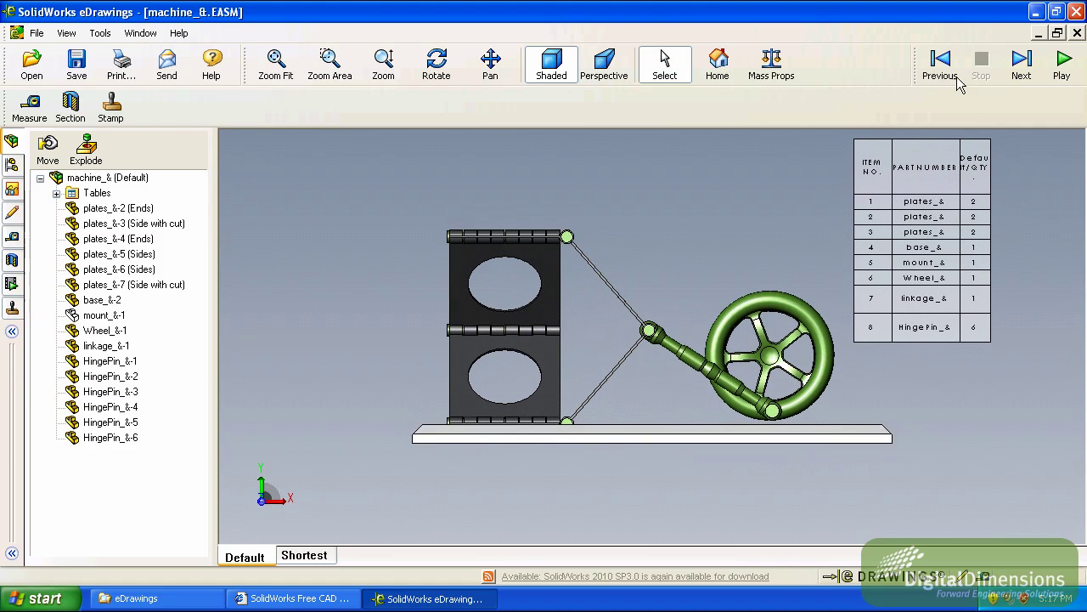
left_click(718, 70)
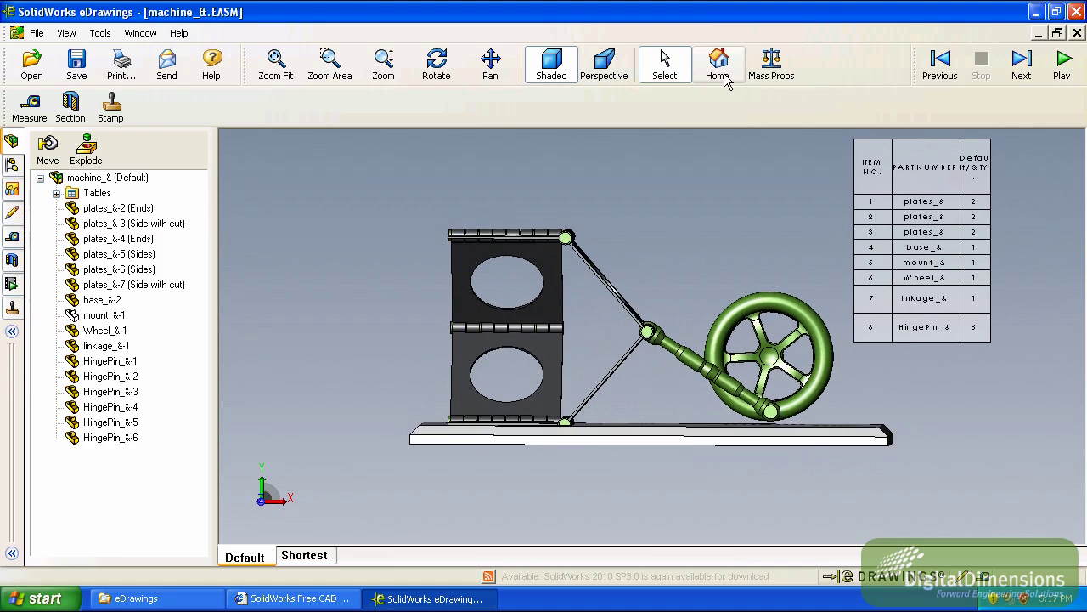
left_click(771, 63)
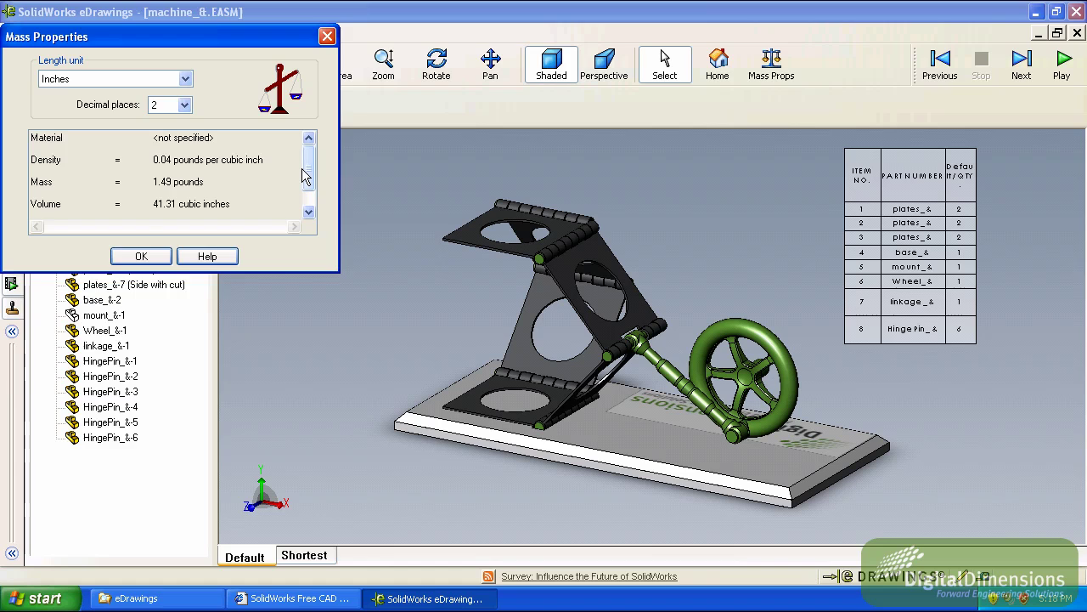
left_click_drag(308, 168, 308, 192)
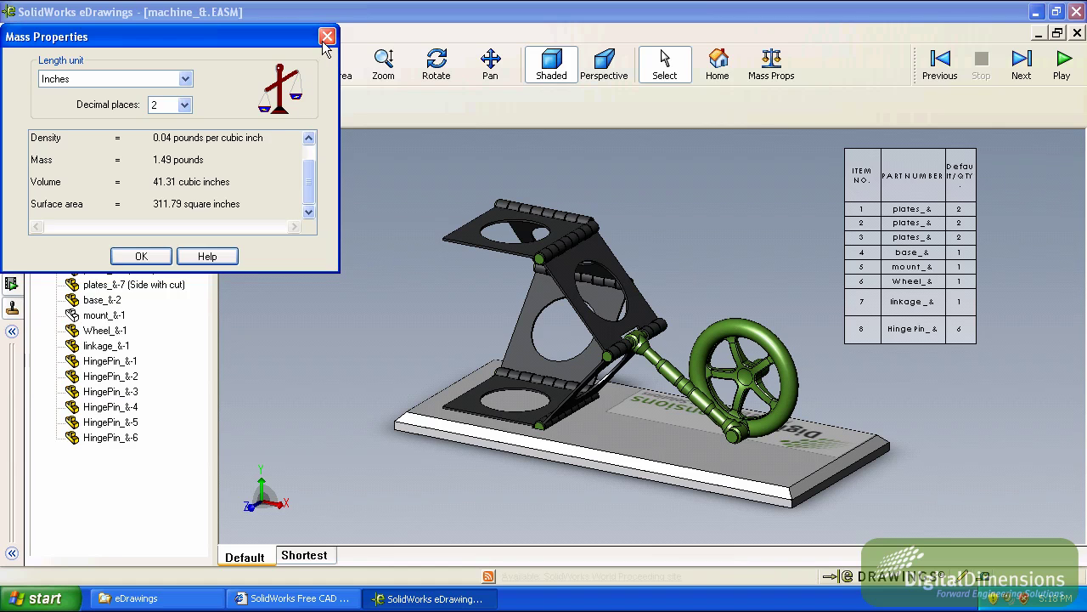
left_click_drag(327, 47, 388, 81)
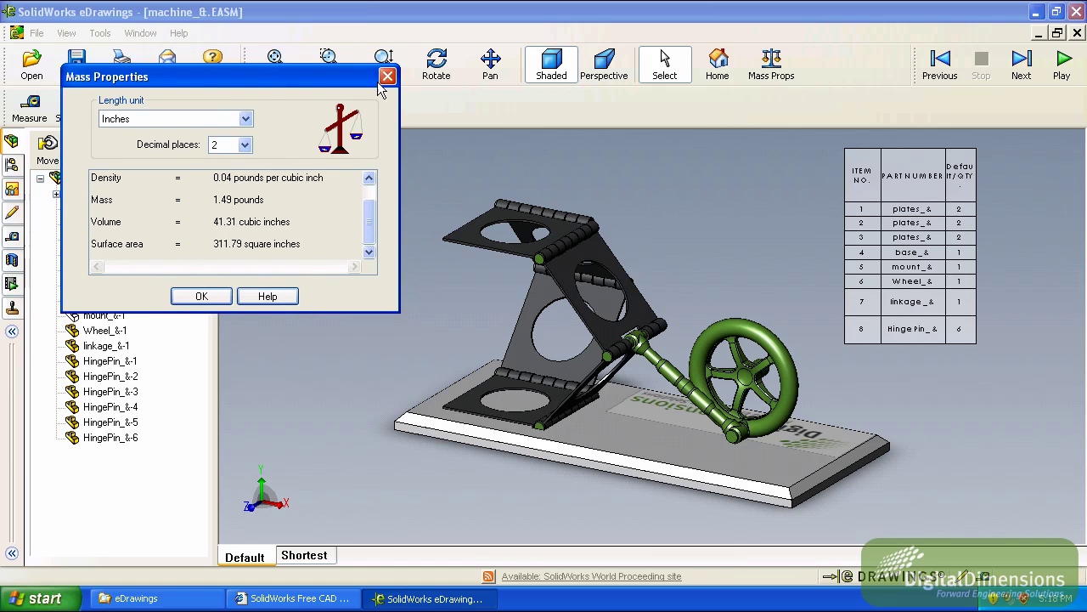
left_click(387, 77)
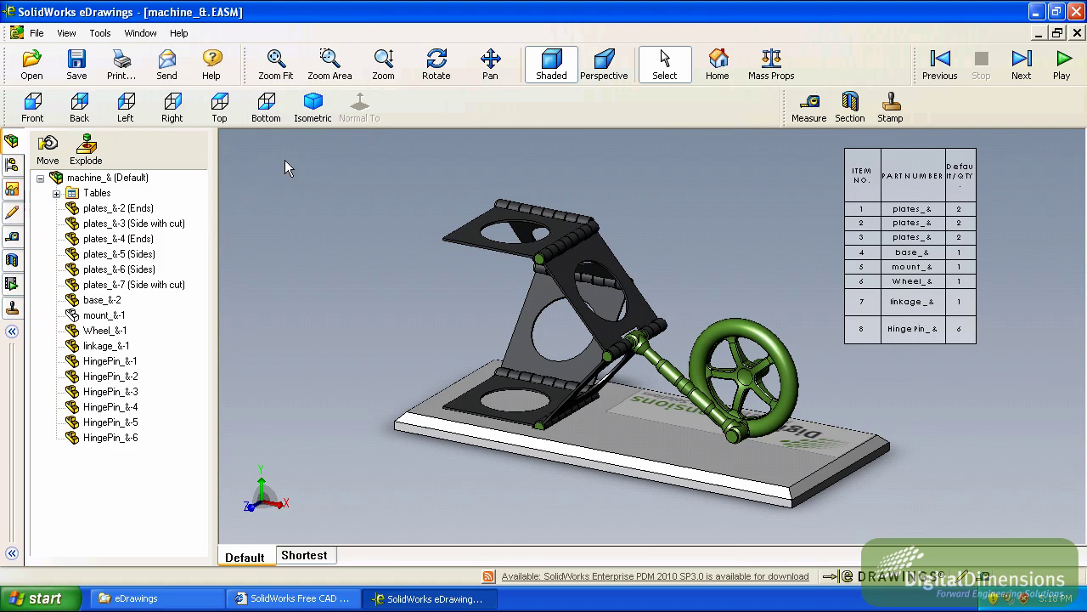
left_click(221, 110)
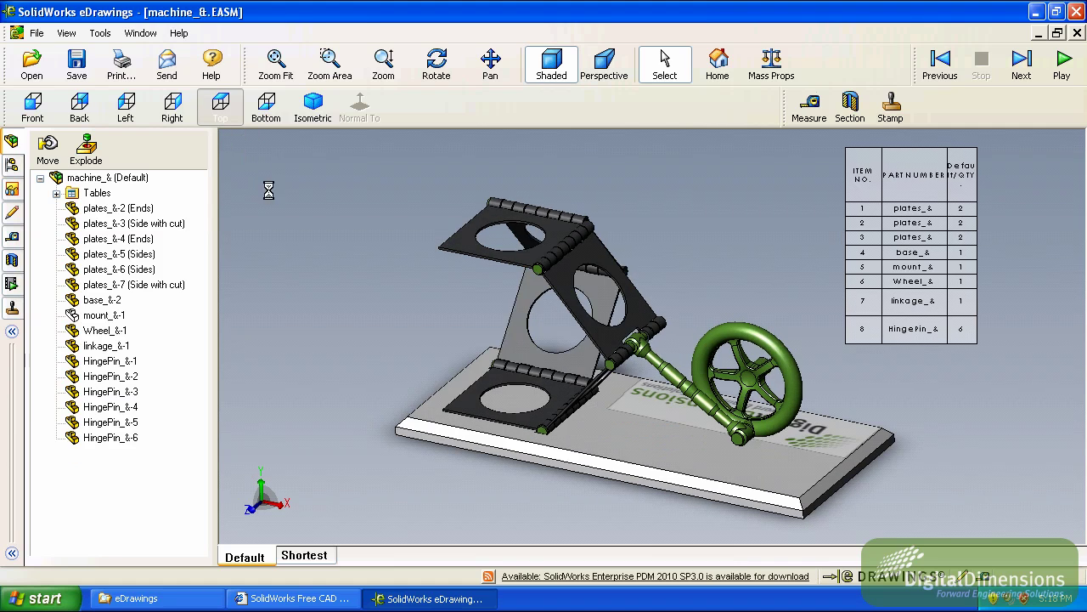
left_click(718, 63)
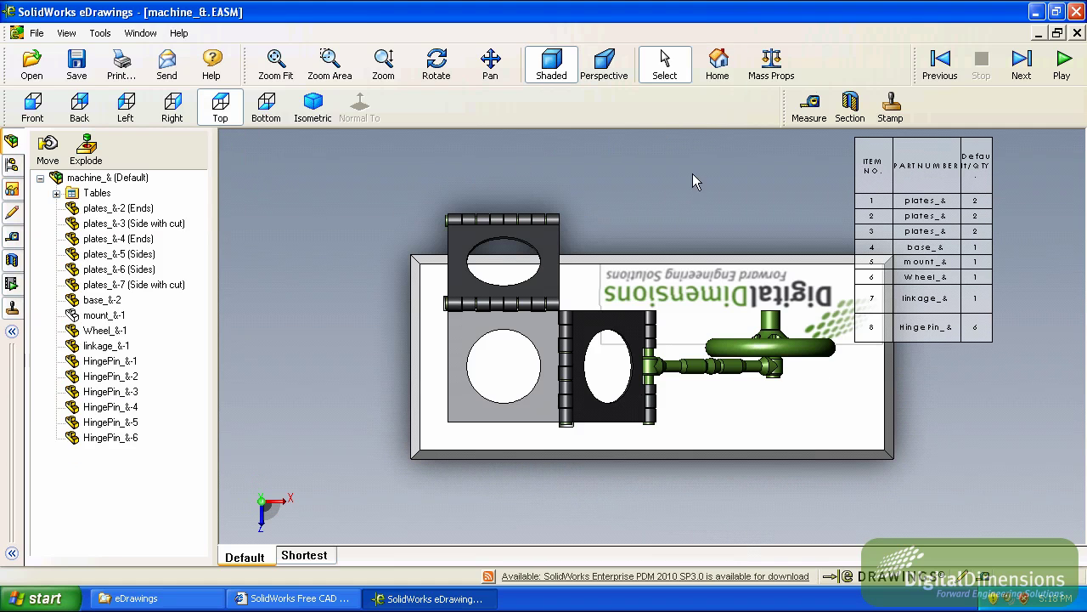
left_click(47, 149)
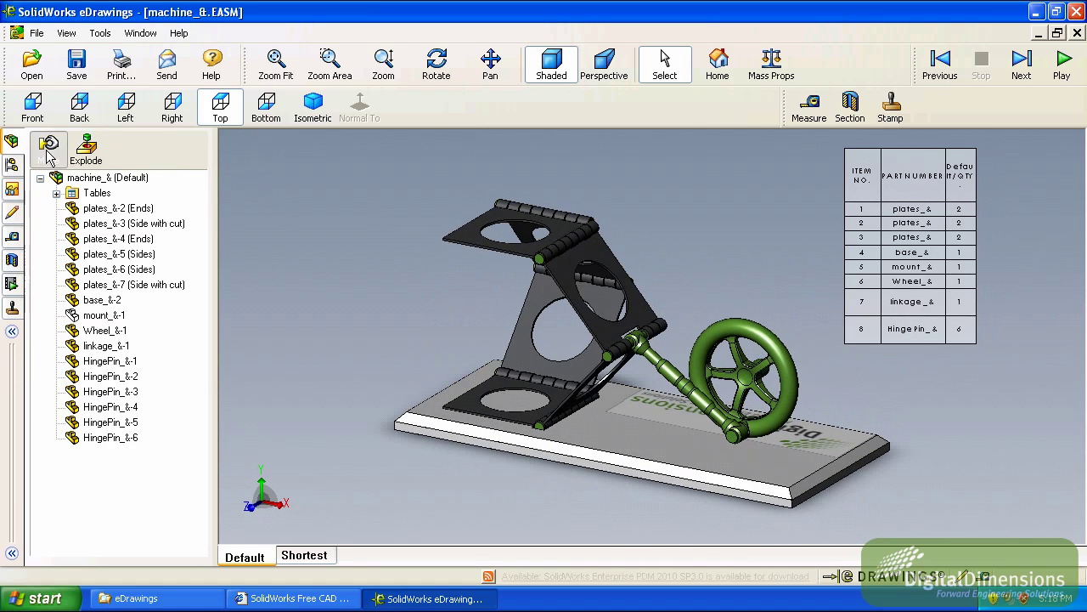
left_click_drag(458, 237, 696, 174)
left_click_drag(480, 254, 399, 232)
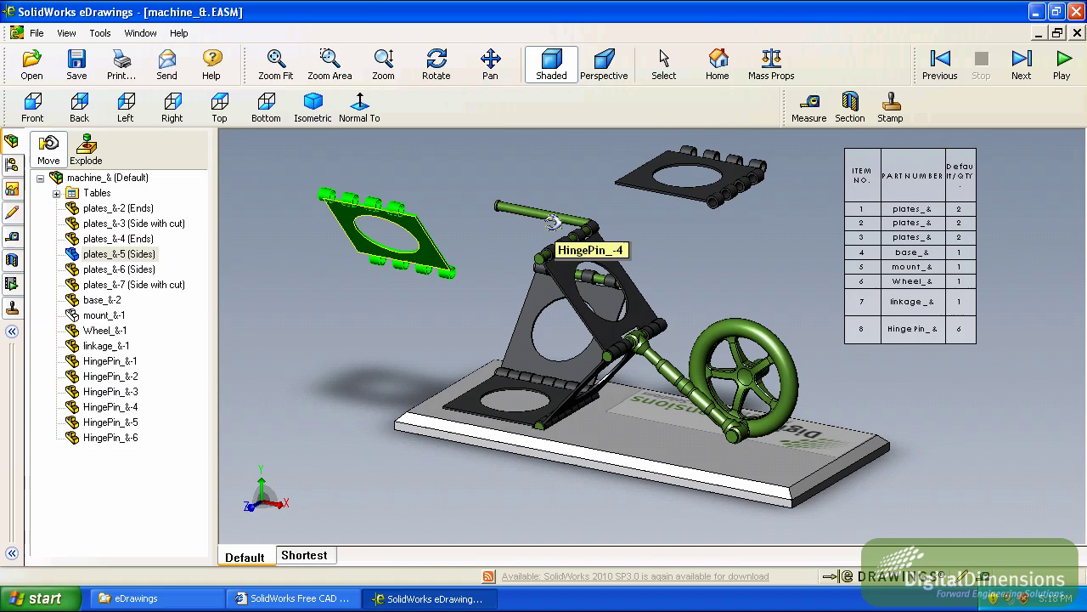
left_click_drag(552, 219, 483, 203)
left_click(466, 231)
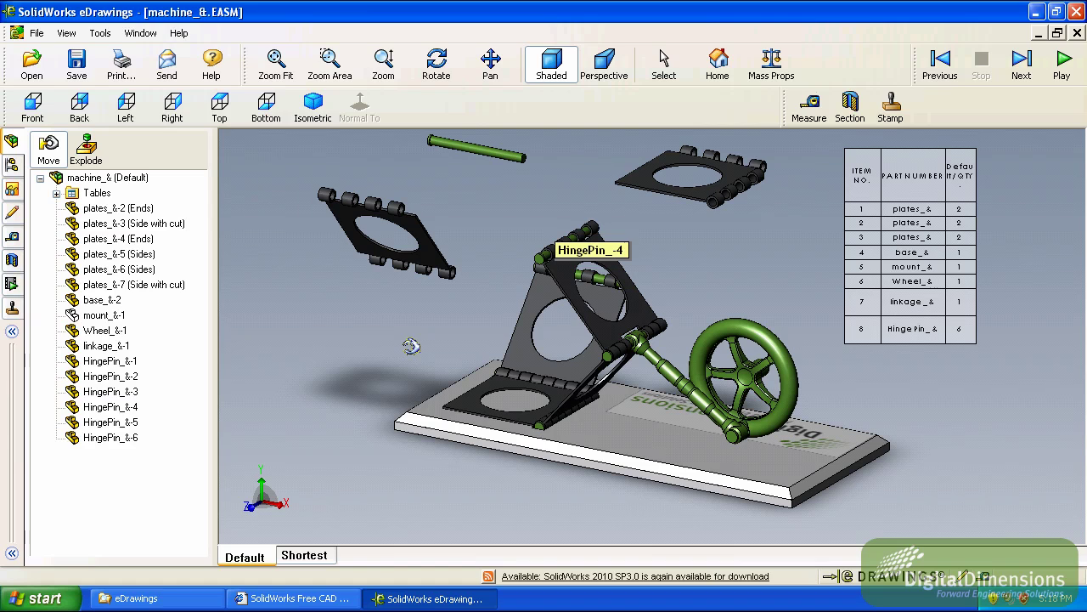
left_click(48, 146)
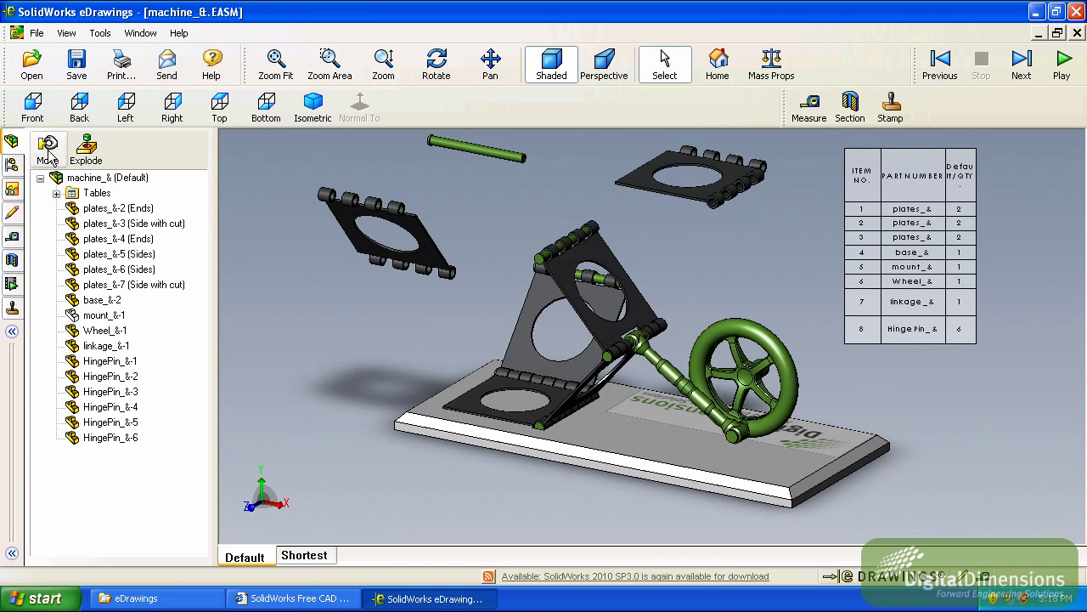
left_click(718, 61)
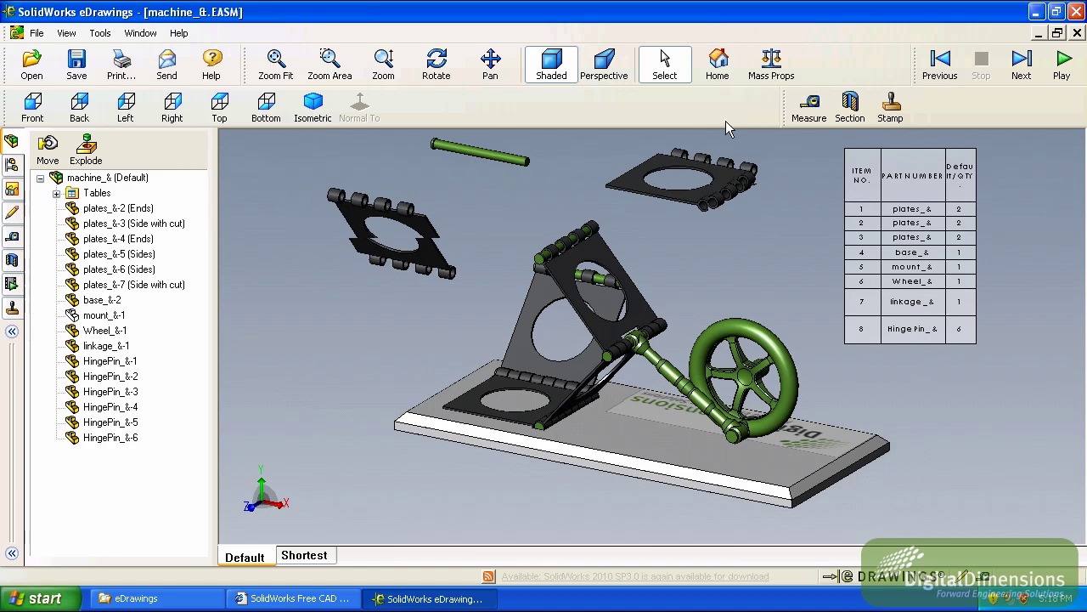
left_click(89, 154)
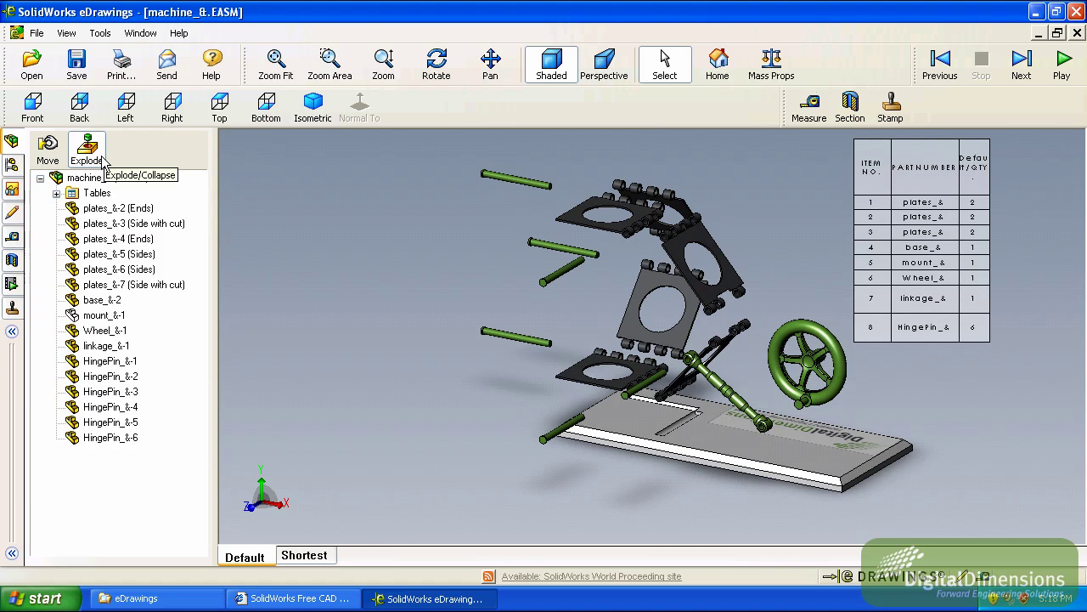
left_click(88, 151)
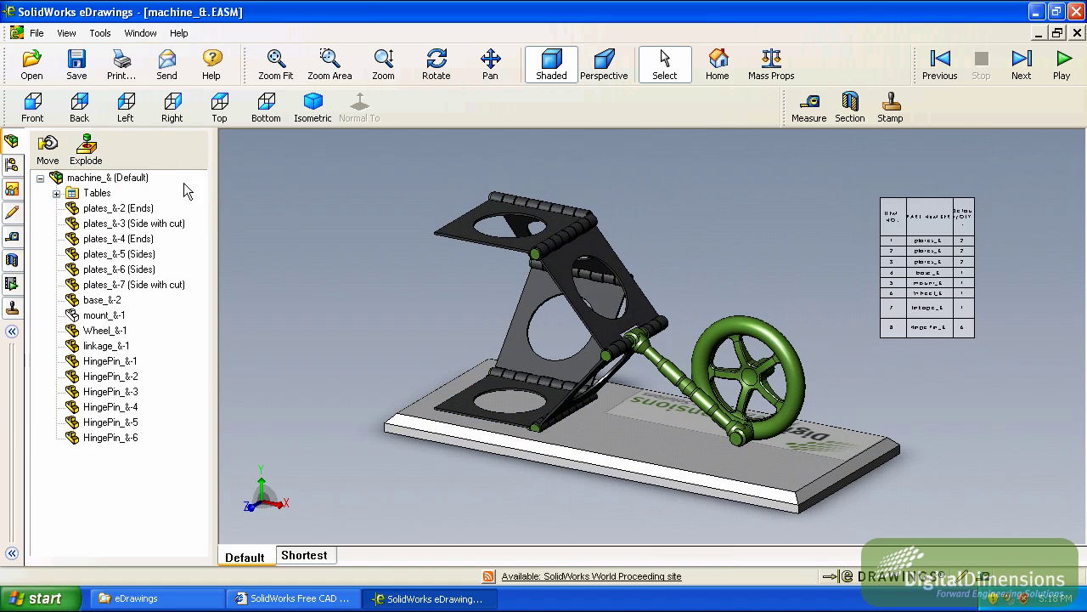
Step: Hide side plates plates_&-3 and plates_&-6, then show the Default and Shortest configurations
right_click(109, 226)
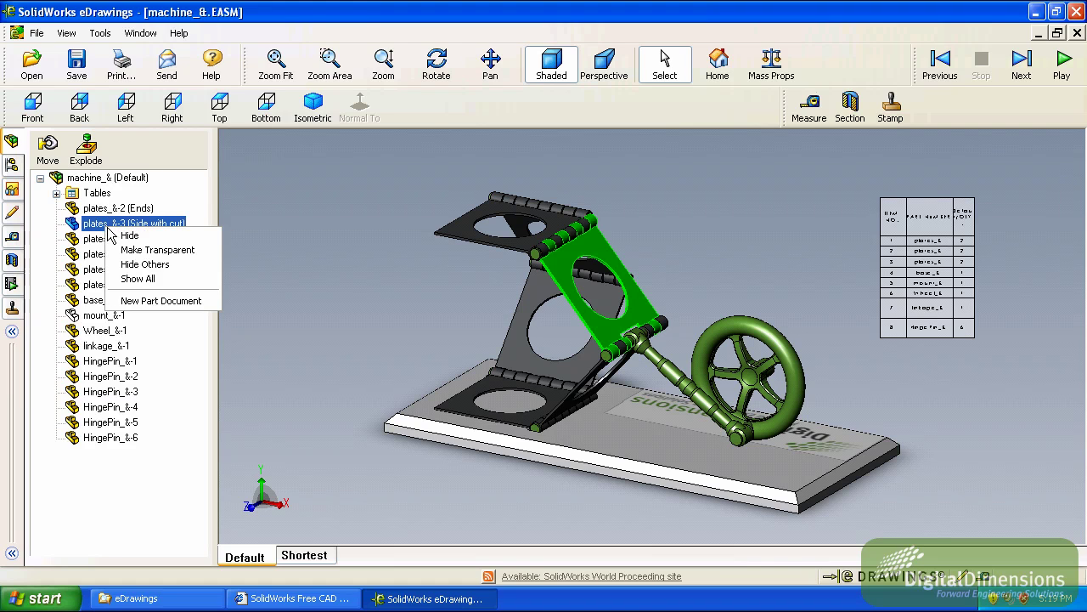
left_click(128, 236)
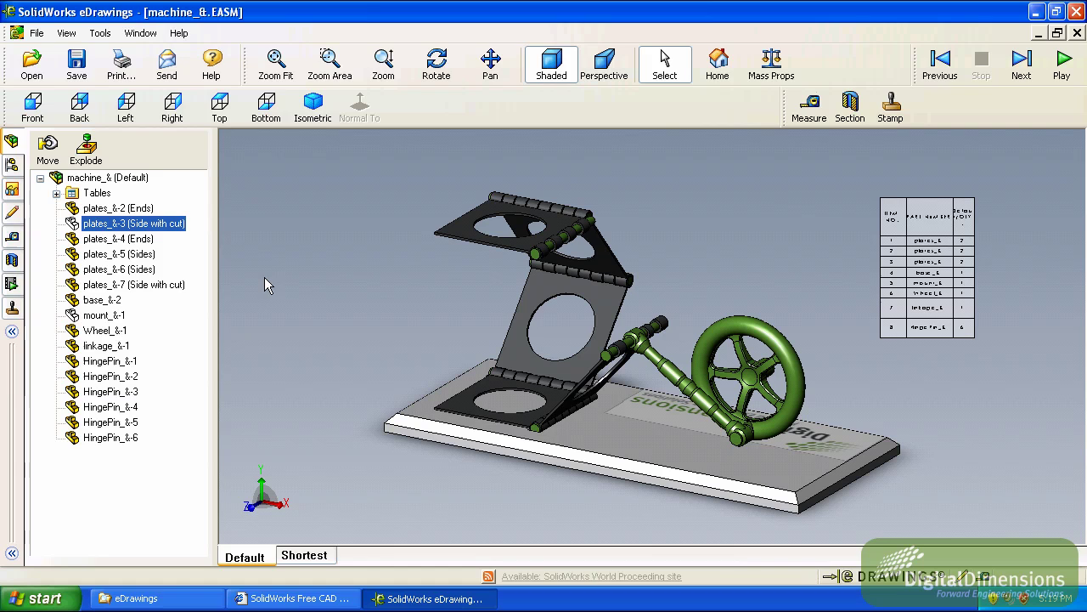
right_click(515, 354)
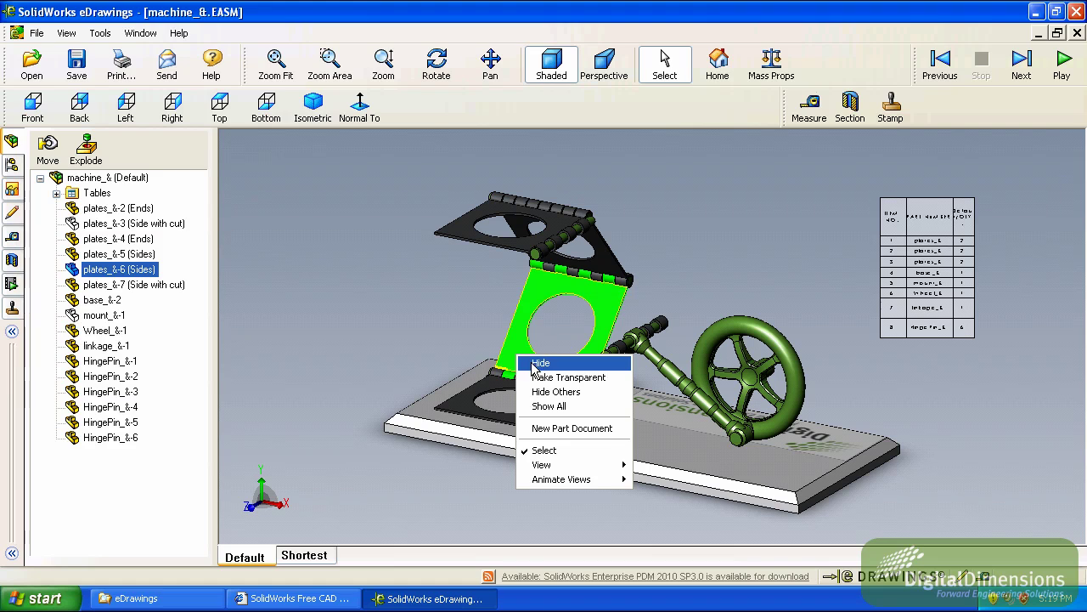
left_click(535, 363)
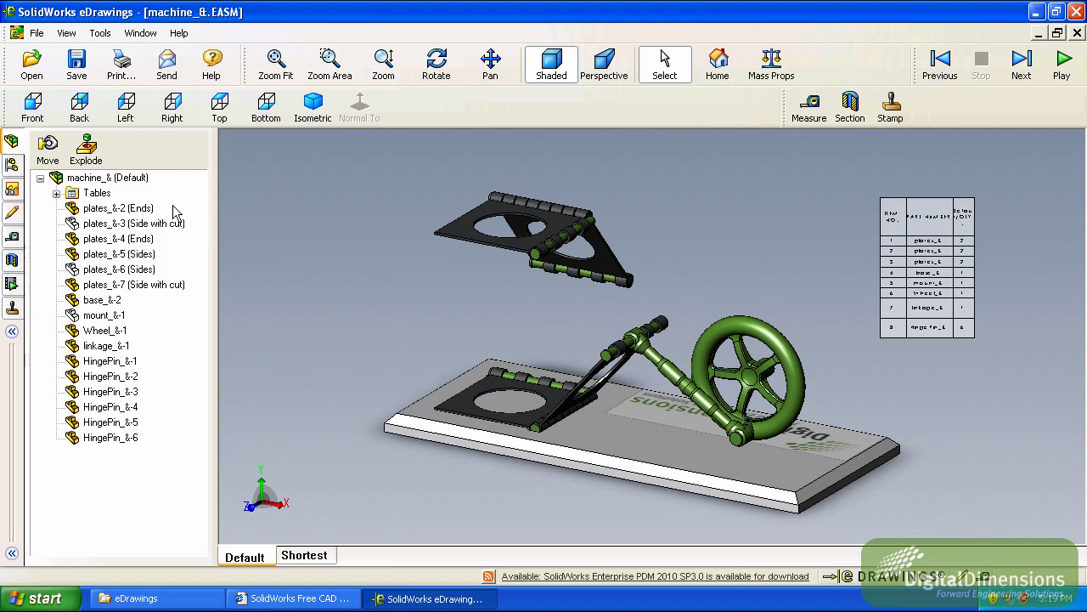
left_click(12, 164)
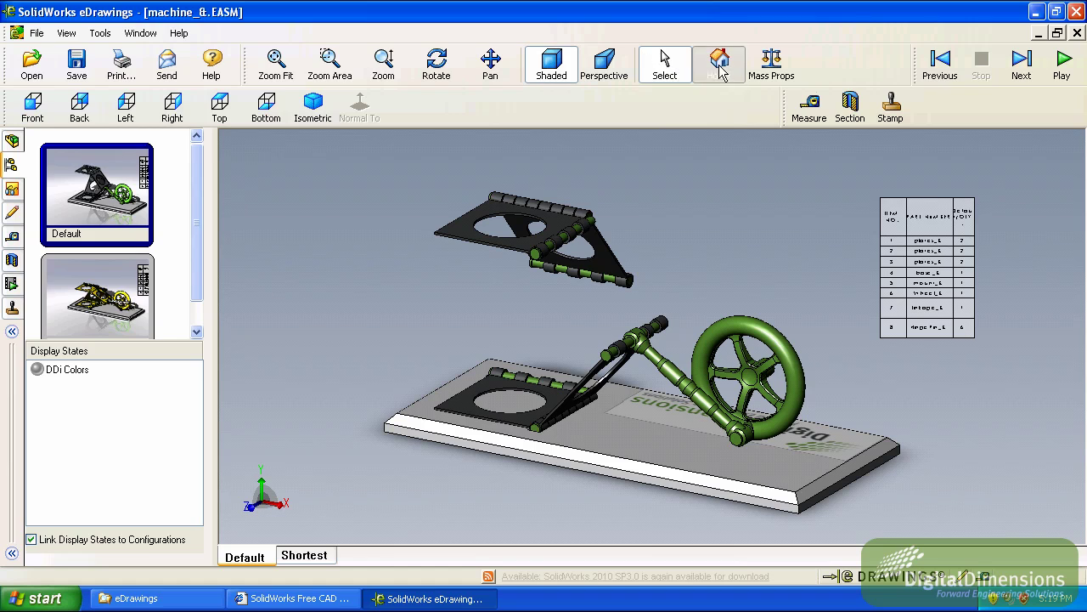
Step: Preview the Shortest configuration, then switch the assembly back to the Default configuration
left_click(12, 140)
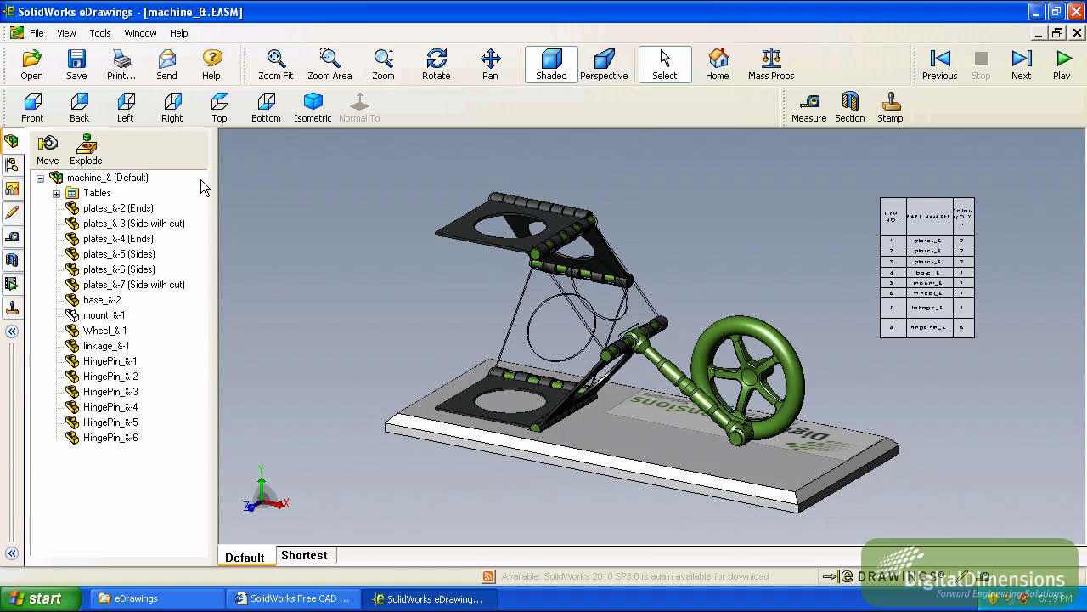
left_click(11, 164)
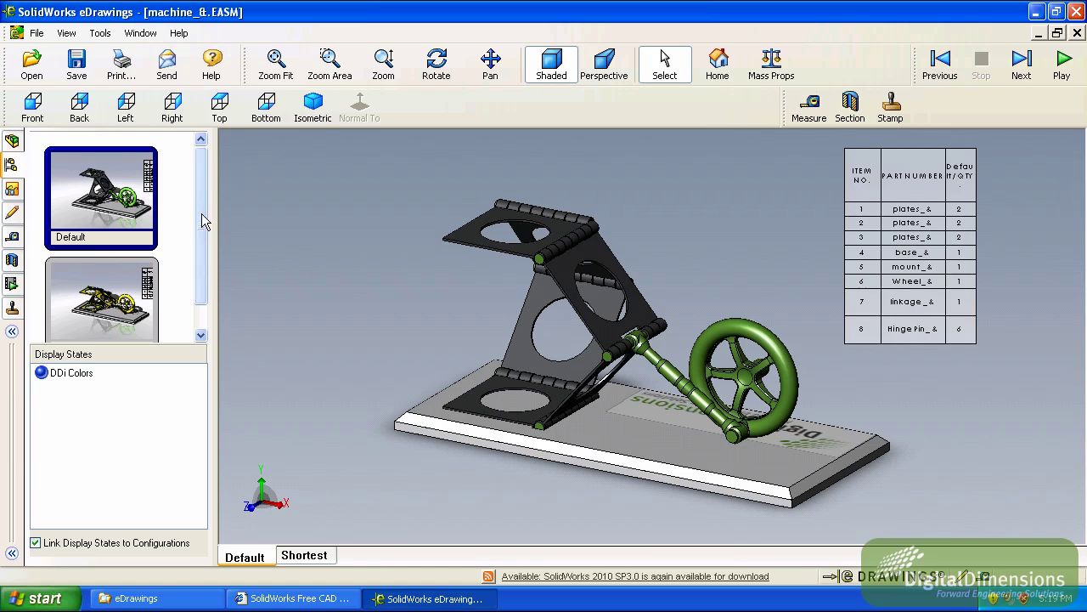
left_click(116, 307)
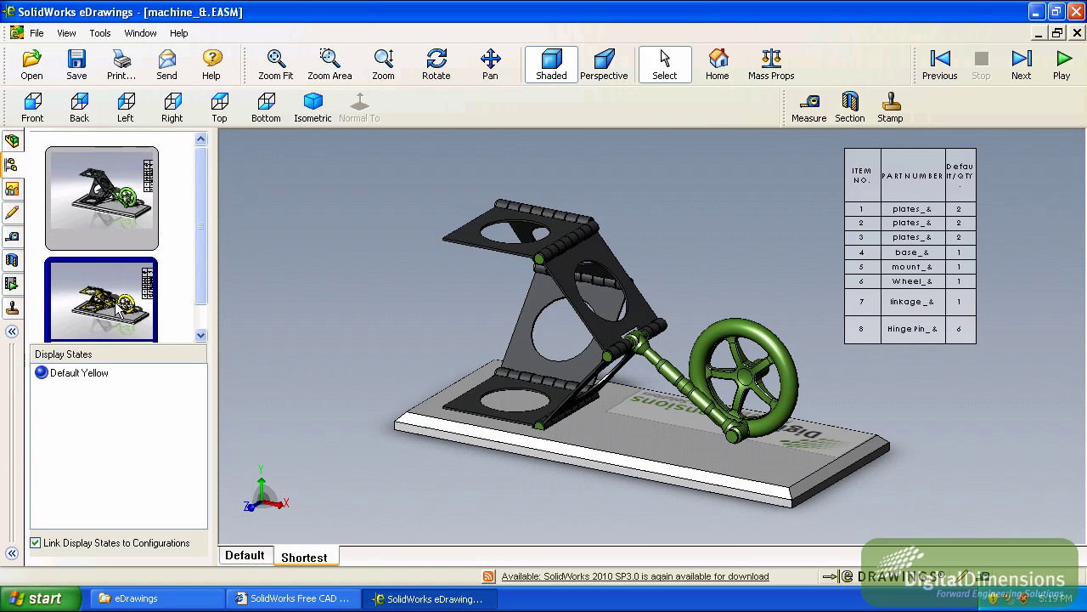
left_click(138, 217)
Step: Turn the assembly to the Front view and then the Right view
left_click(20, 194)
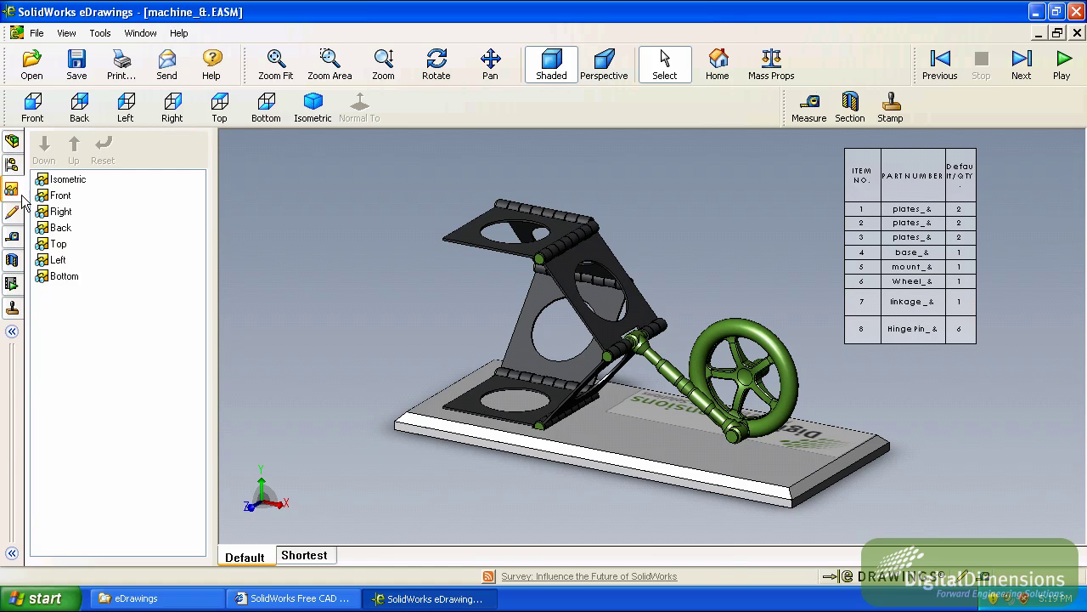
left_click(62, 194)
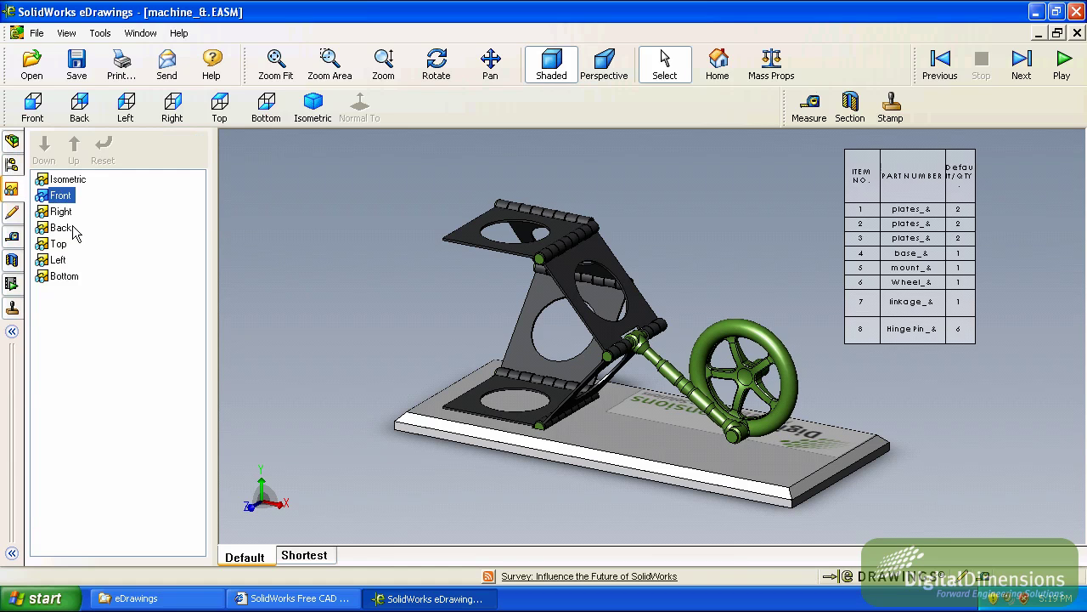
left_click(61, 211)
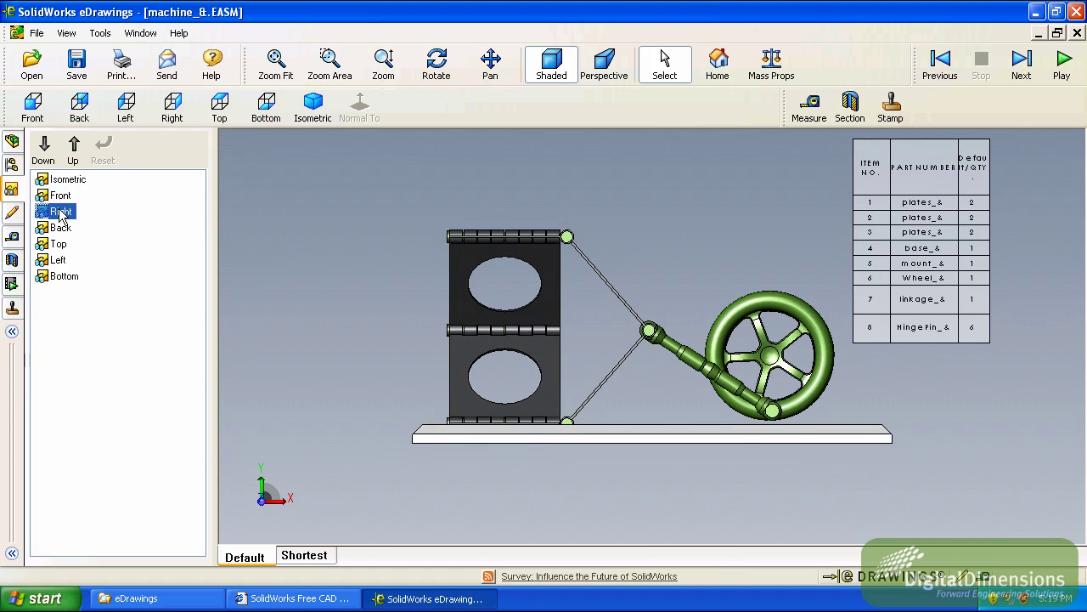
Step: Move the Right view down the list twice, reset the view order, and return to the home view
left_click(47, 148)
left_click(46, 146)
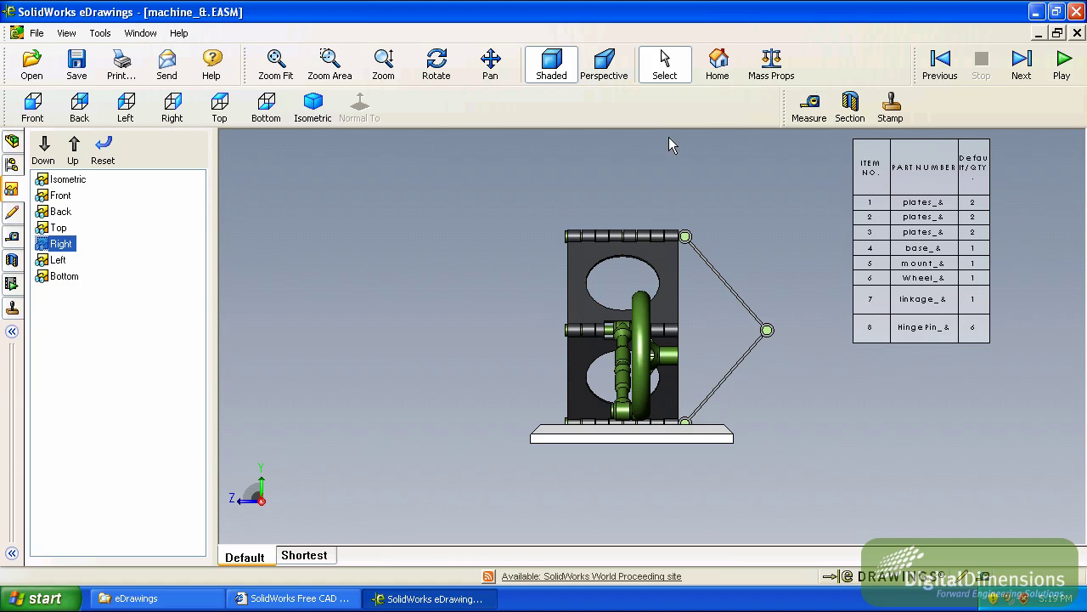
left_click(103, 148)
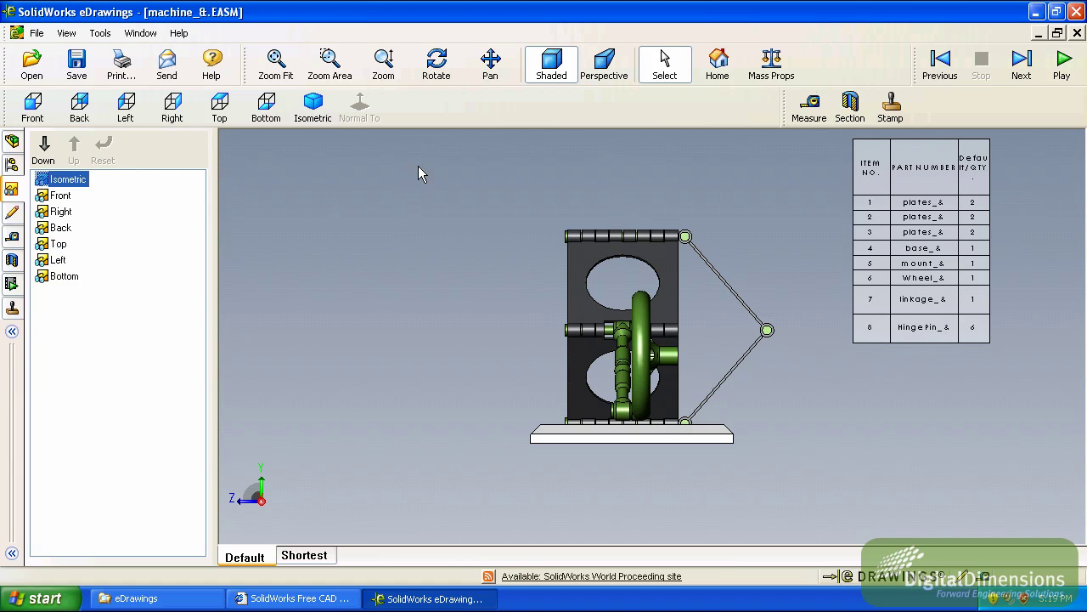
left_click(718, 59)
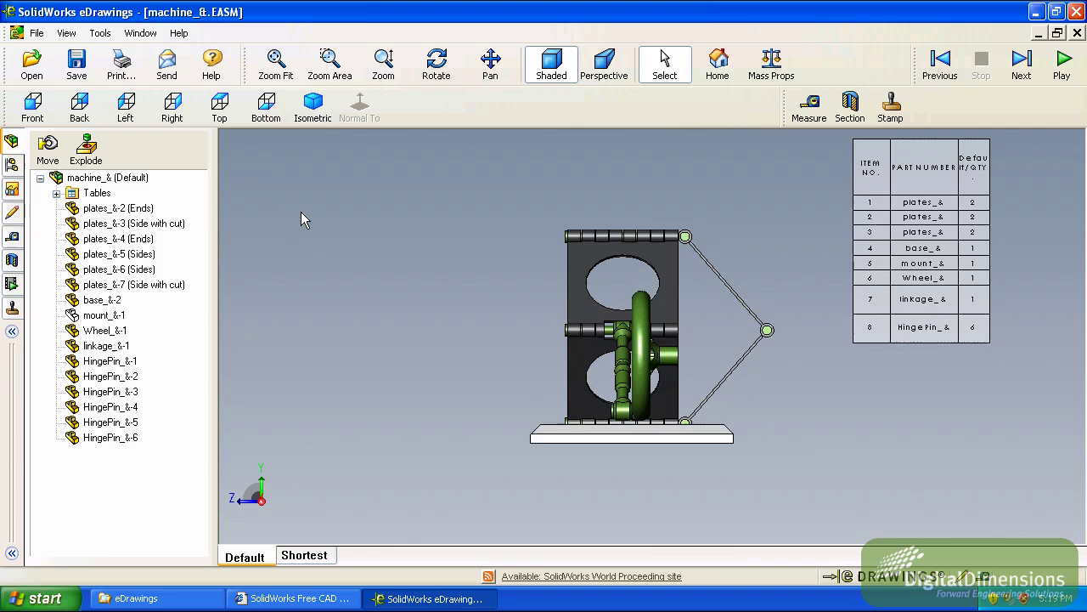
Step: Add a Cloud with Leader comment on the top plate reading 'want this to have a small hole'
left_click(11, 213)
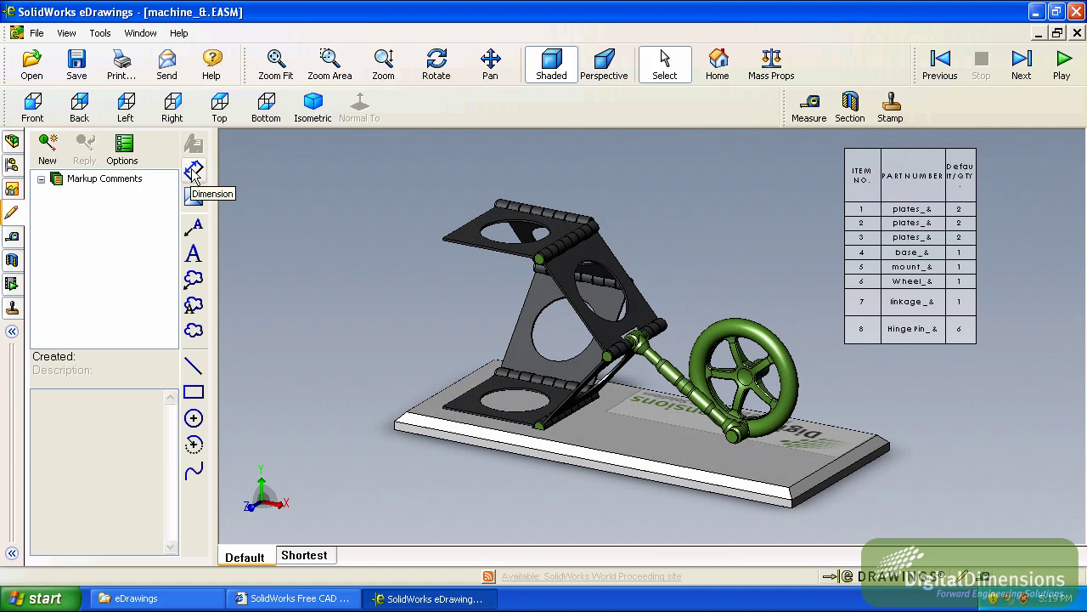
left_click(194, 279)
left_click(473, 248)
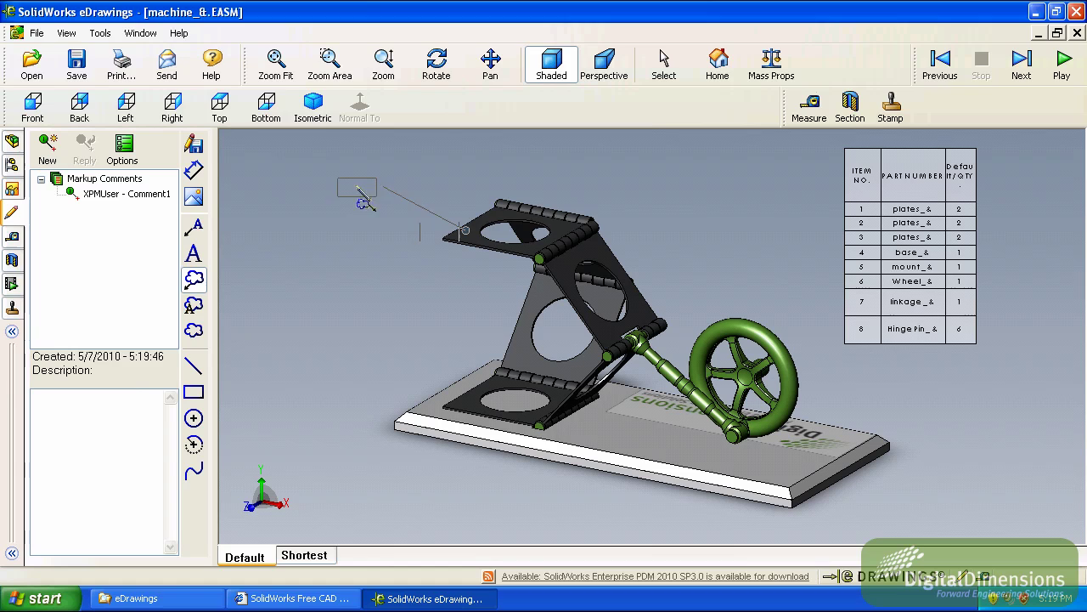
left_click(335, 201)
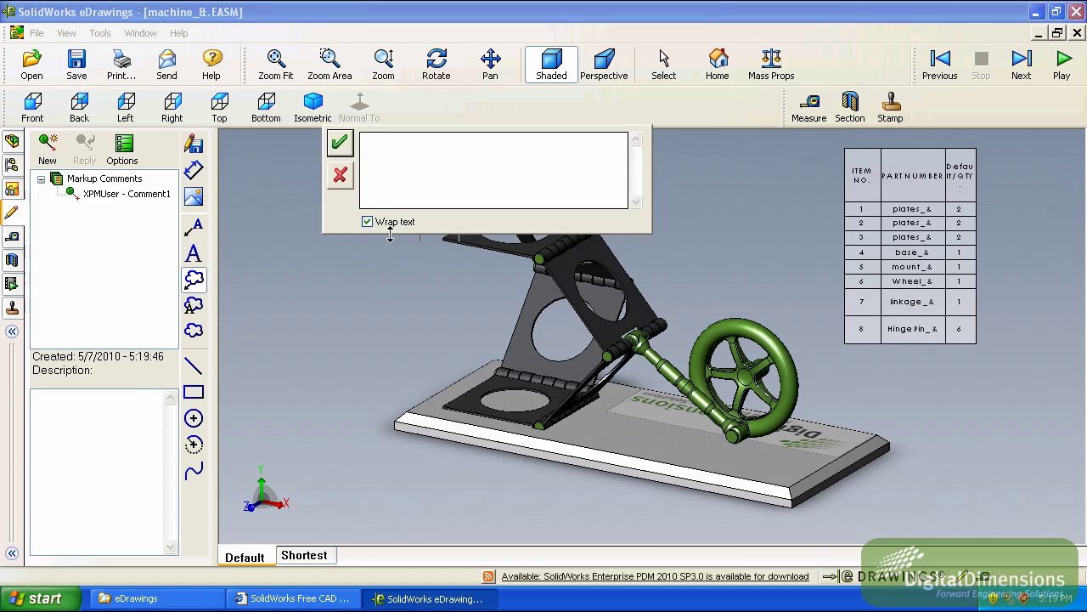
type("want")
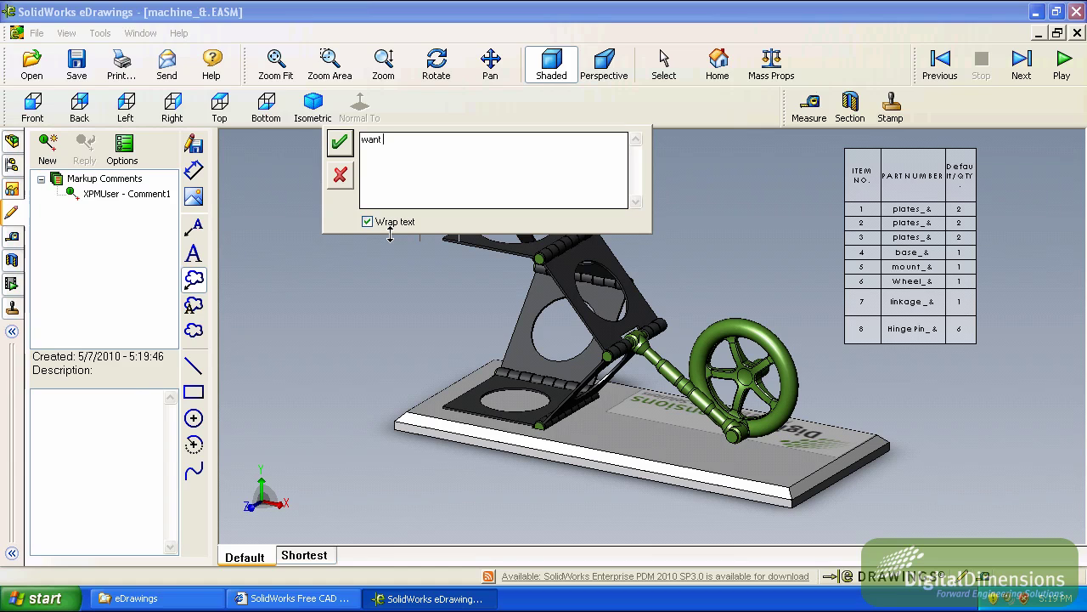
type("have a")
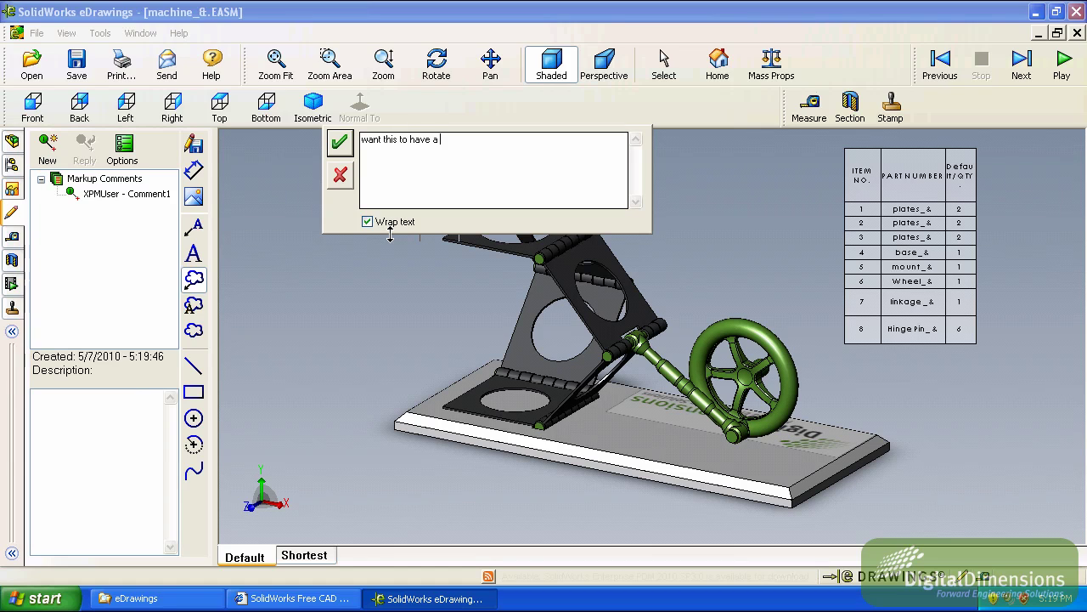
type(" small hole")
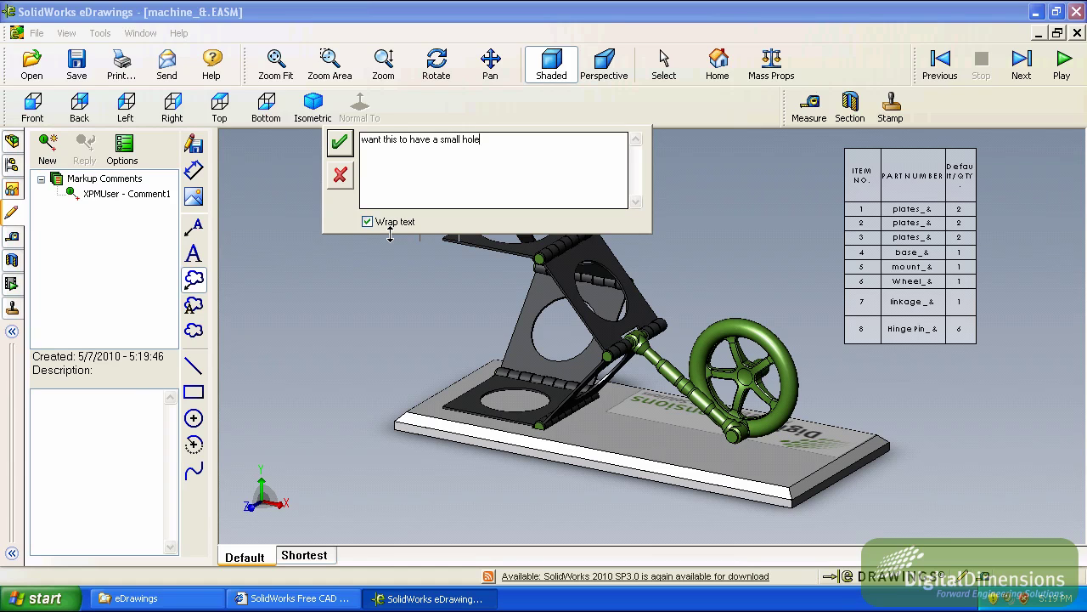
key("Return")
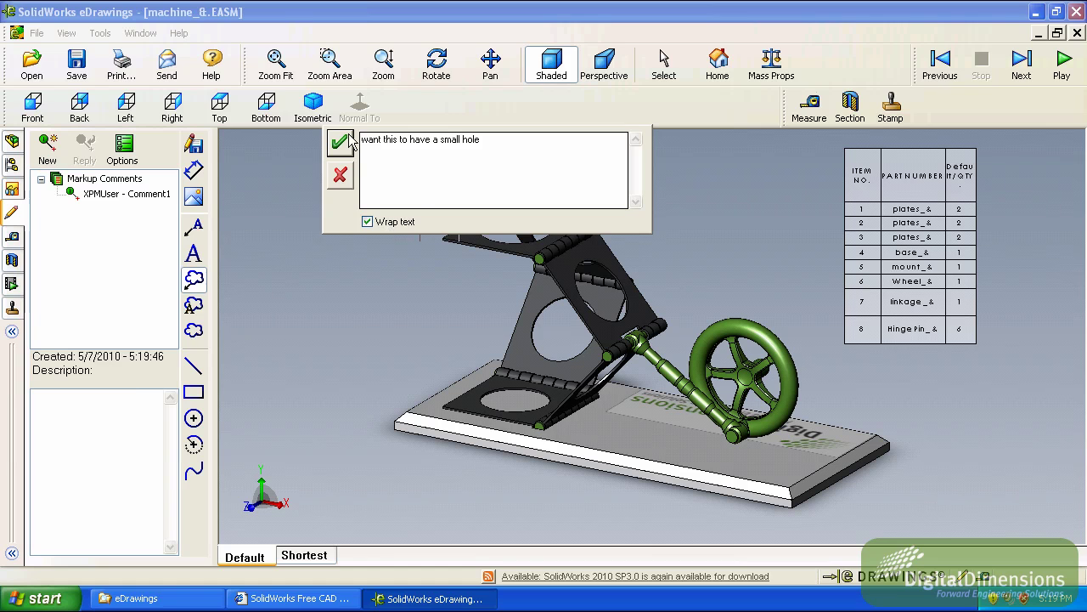
left_click(349, 142)
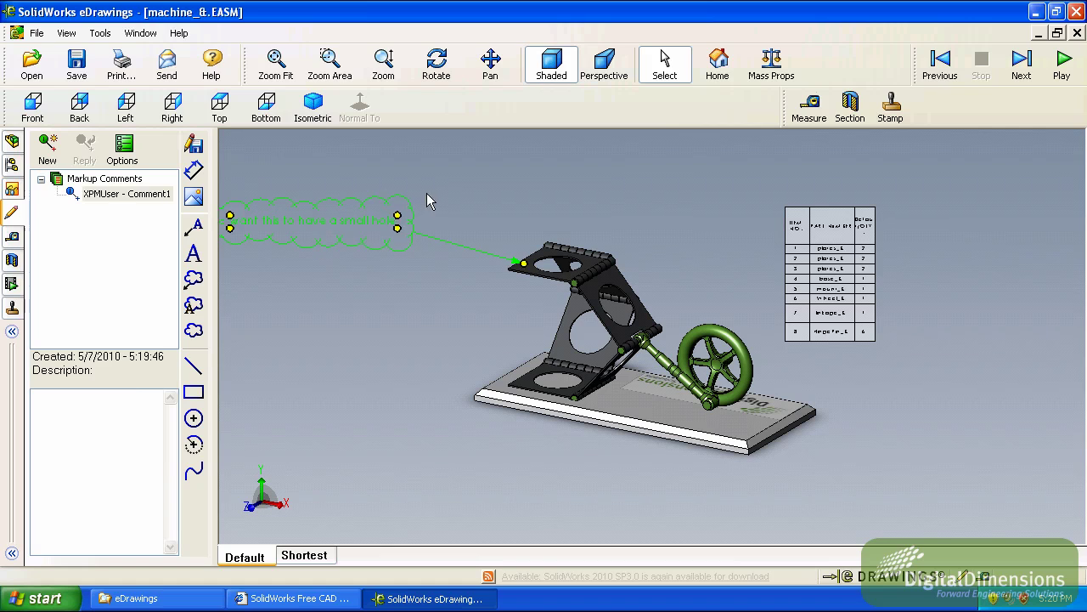
left_click(395, 212)
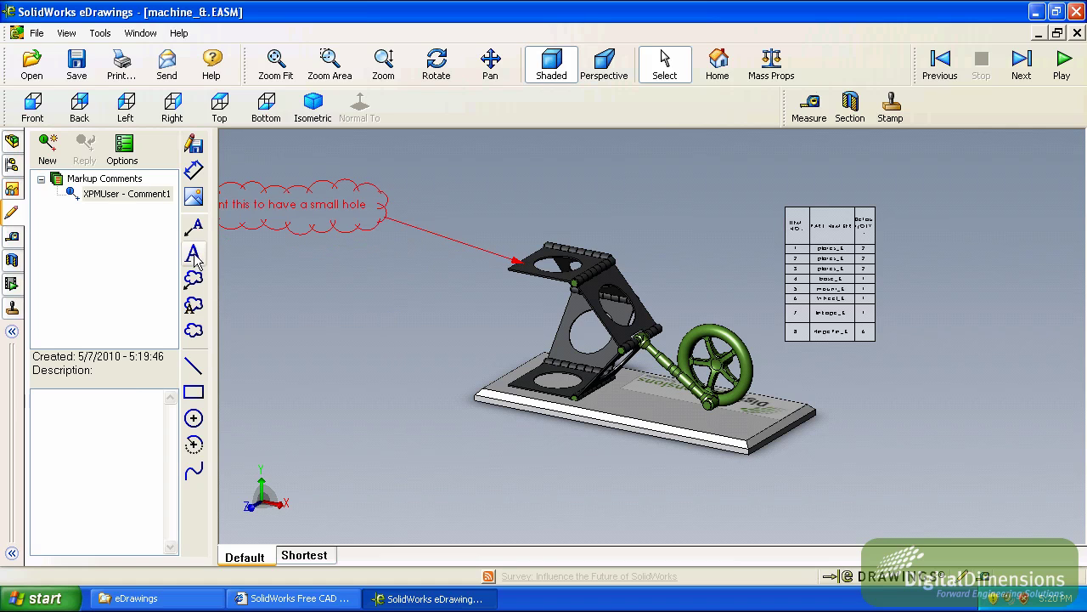
Step: Dimension the base plate's long edge as 13.000 with the note 'make longer'
left_click(194, 170)
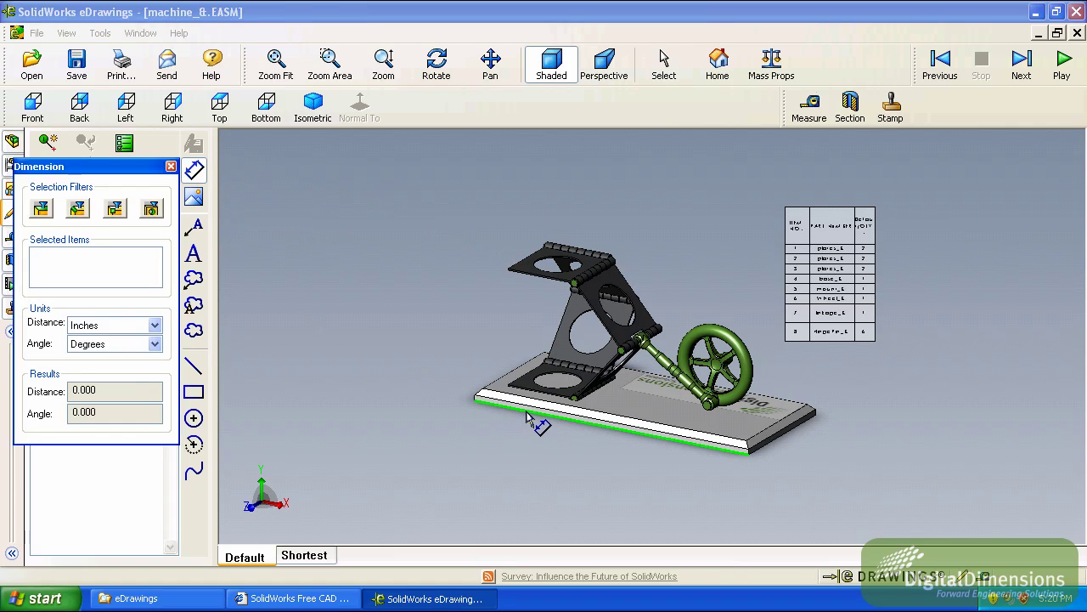
left_click(526, 416)
left_click(556, 476)
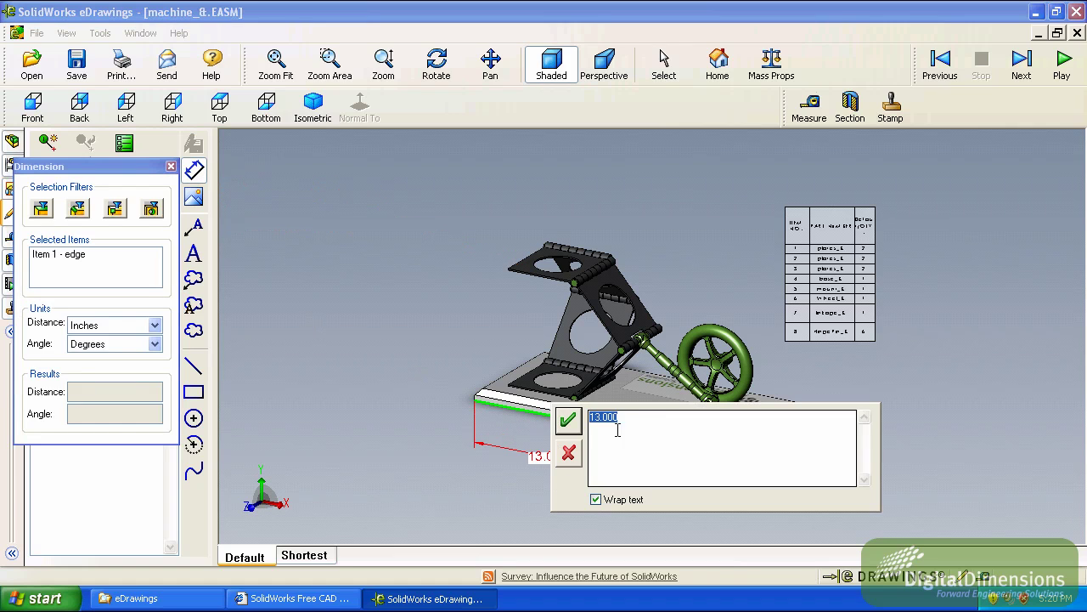
left_click(647, 423)
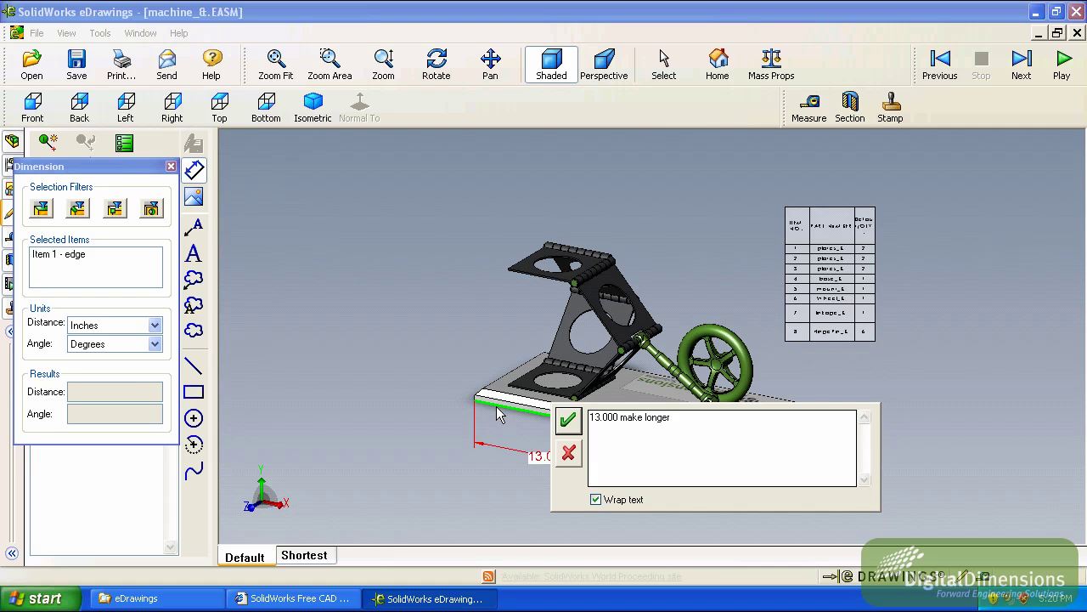
left_click(568, 420)
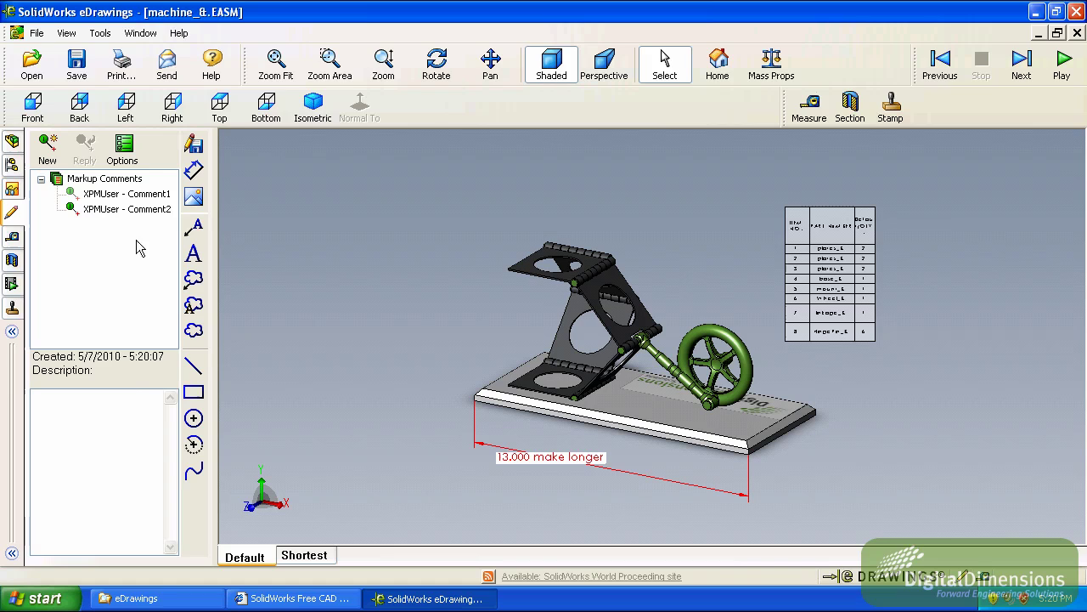
Step: Open Comment1's options, close them keeping it shown, and deselect it
right_click(134, 197)
left_click(307, 255)
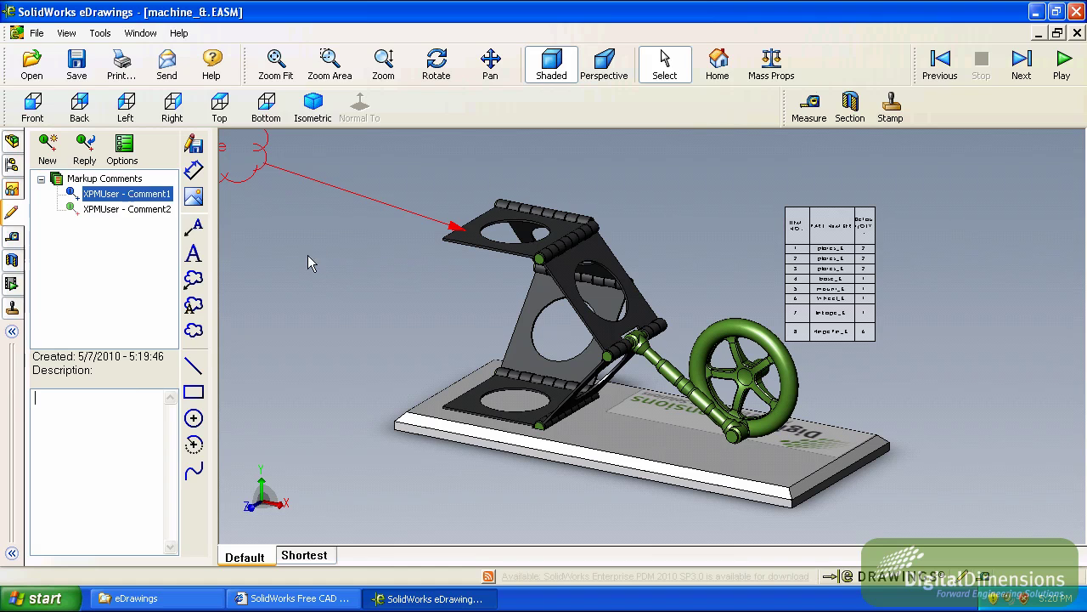
left_click(309, 260)
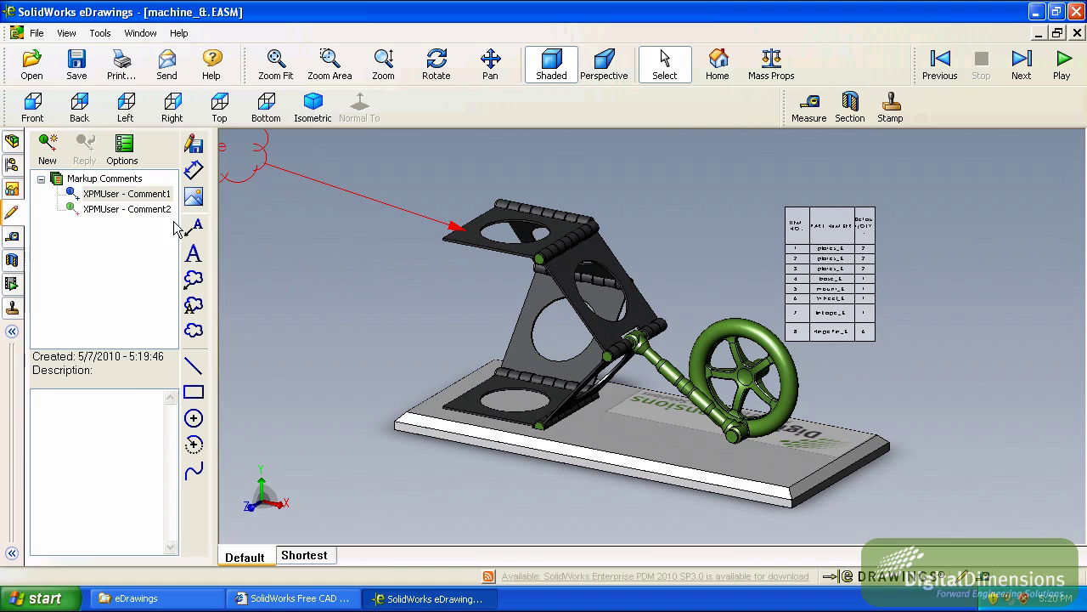
Step: Measure from the base plate's end edge to the top plate corner (12.819in), then turn measuring off
left_click(14, 240)
left_click(57, 158)
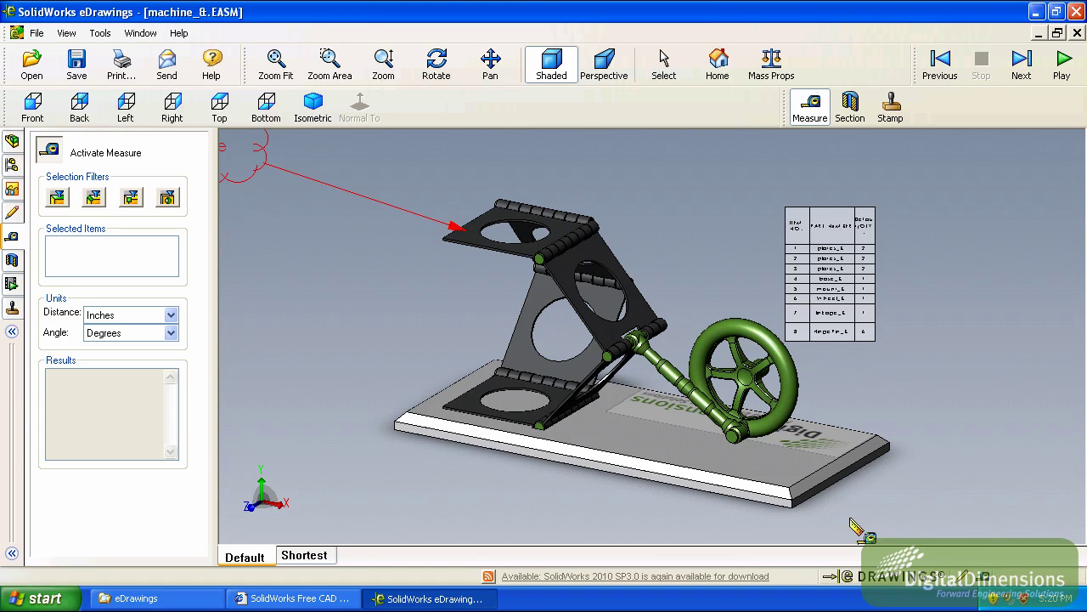
left_click(822, 474)
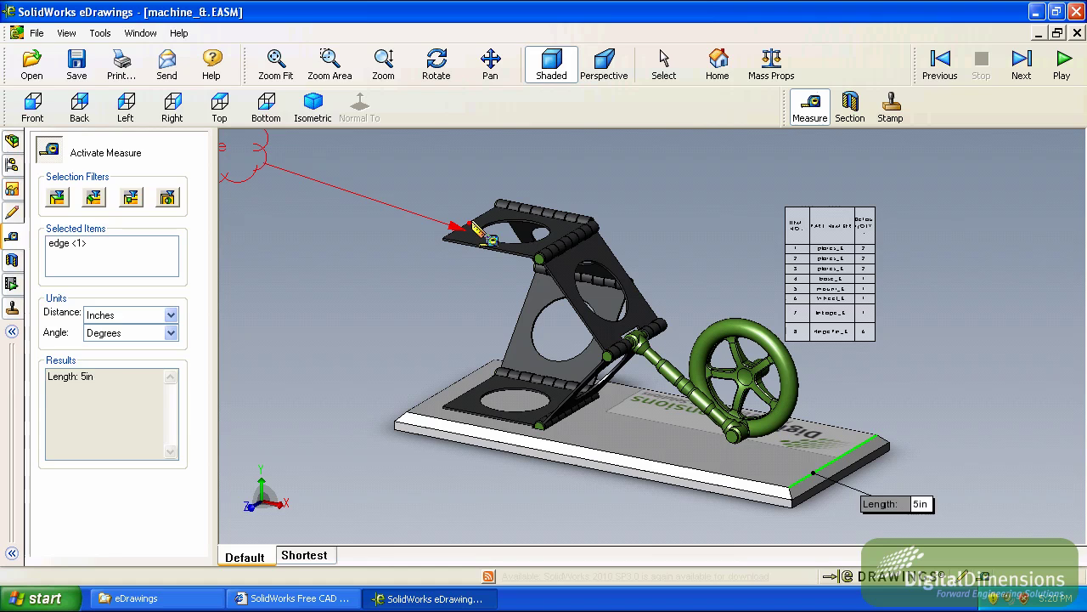
left_click(470, 227)
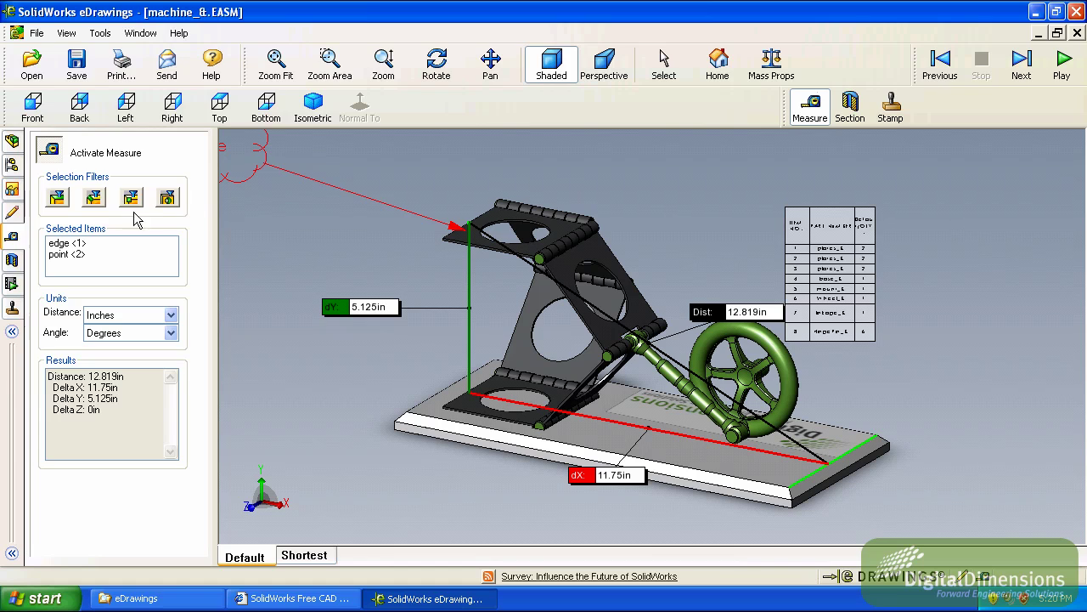
left_click(51, 151)
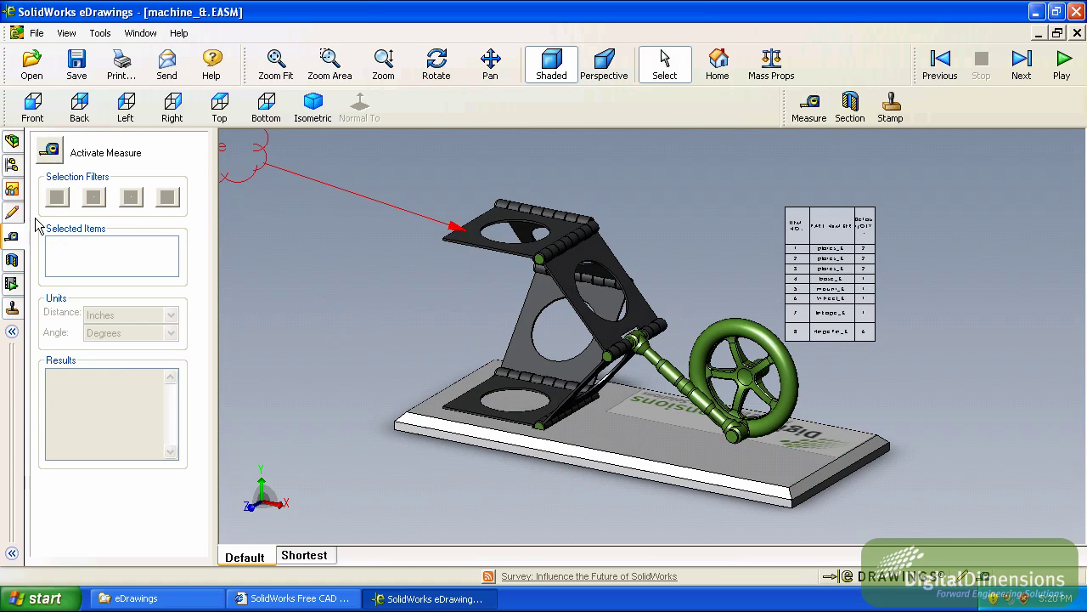
Step: Insert a cross section and slide the XY section plane deeper through the assembly
left_click(12, 260)
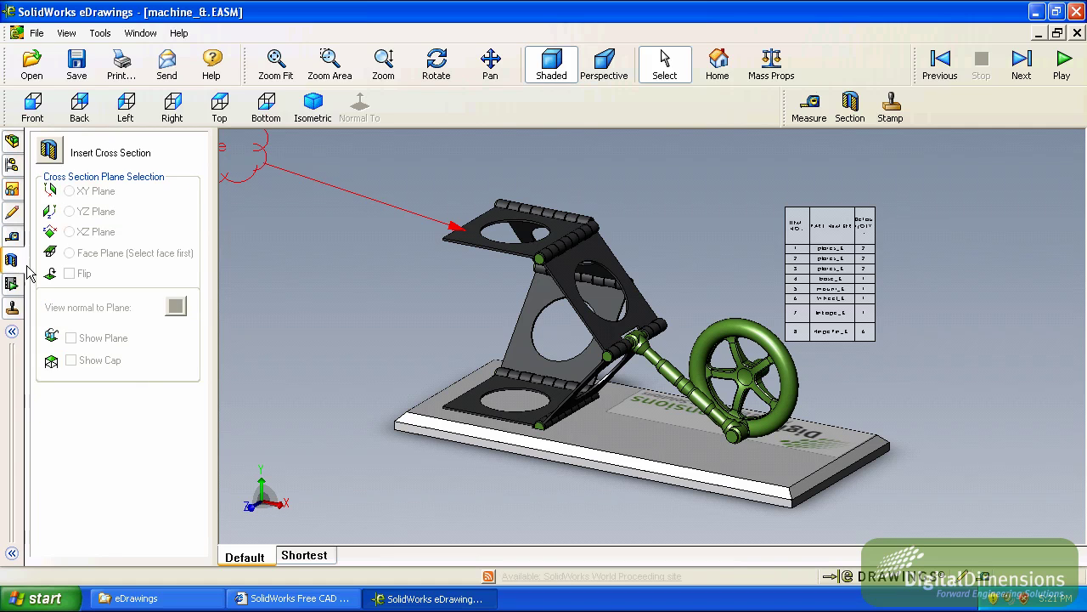
left_click(60, 160)
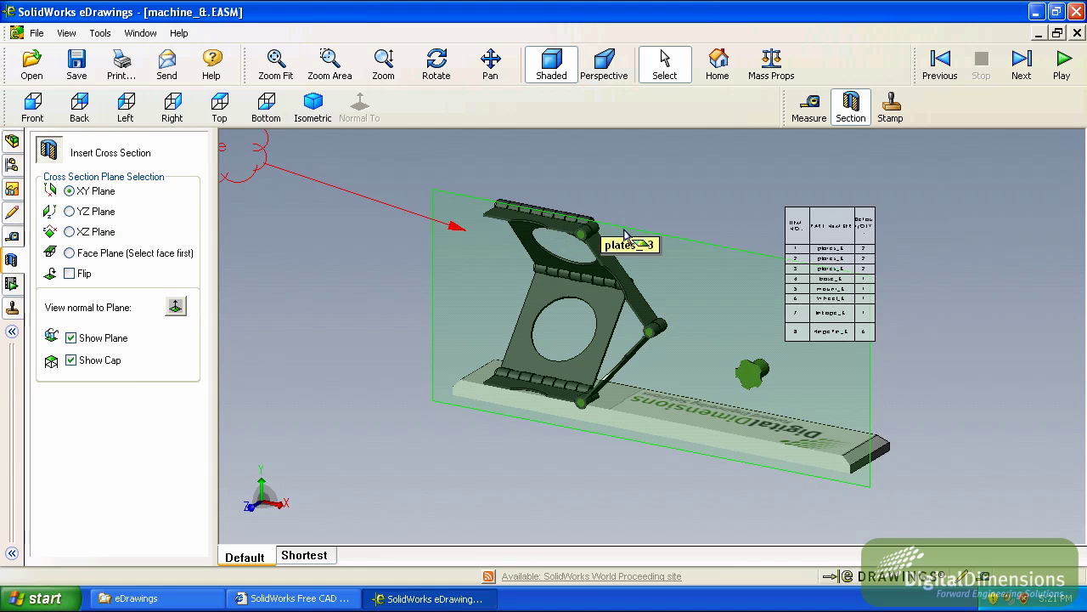
left_click_drag(624, 234, 650, 225)
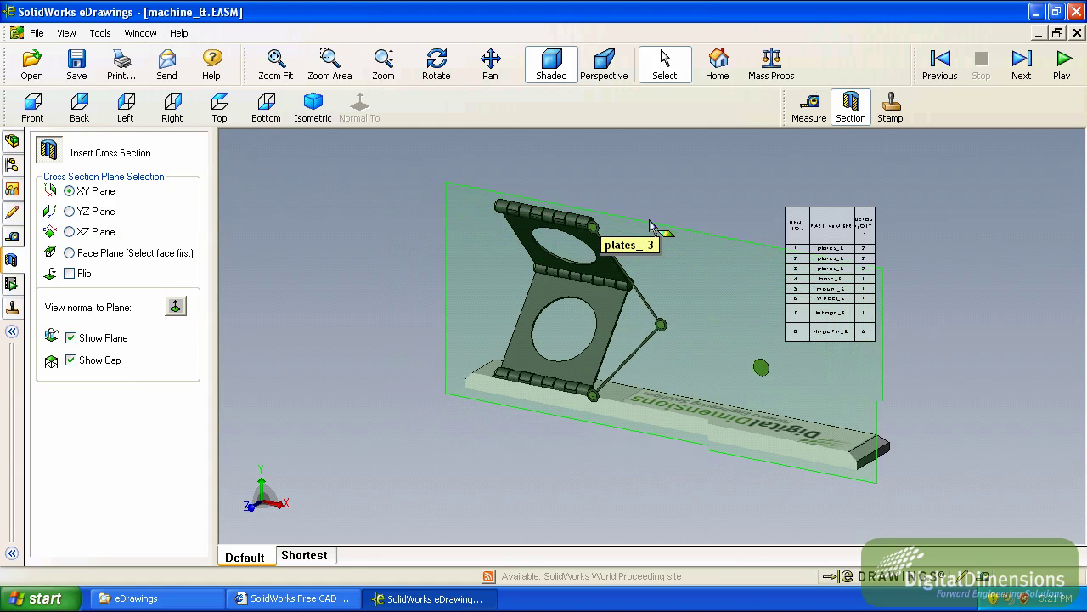
Step: Switch the section to the YZ plane, sweep it across the assembly, then remove the cross section
left_click(80, 216)
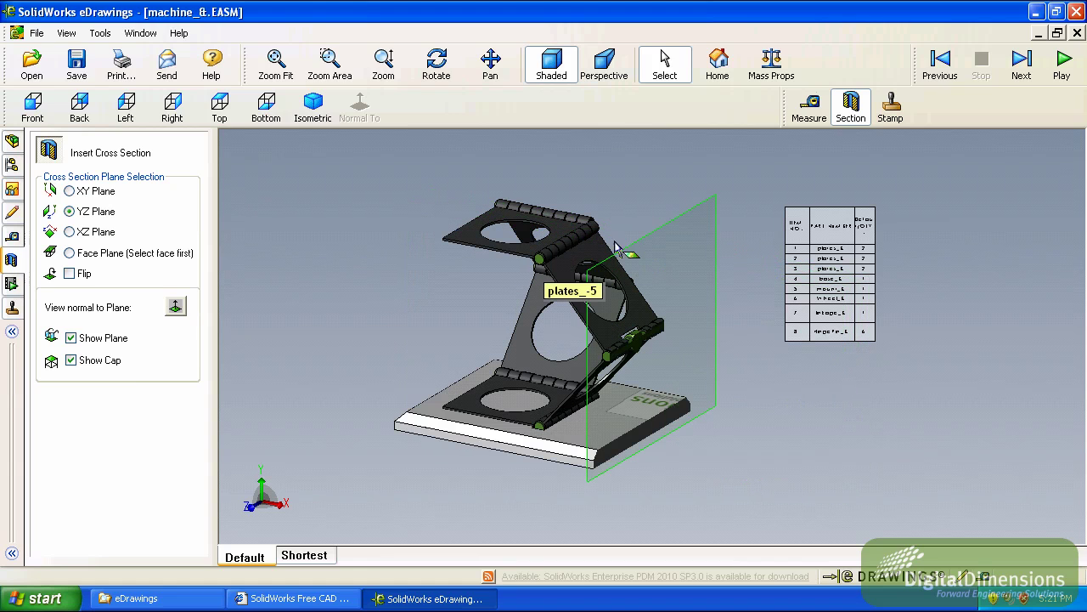
left_click_drag(619, 246, 650, 276)
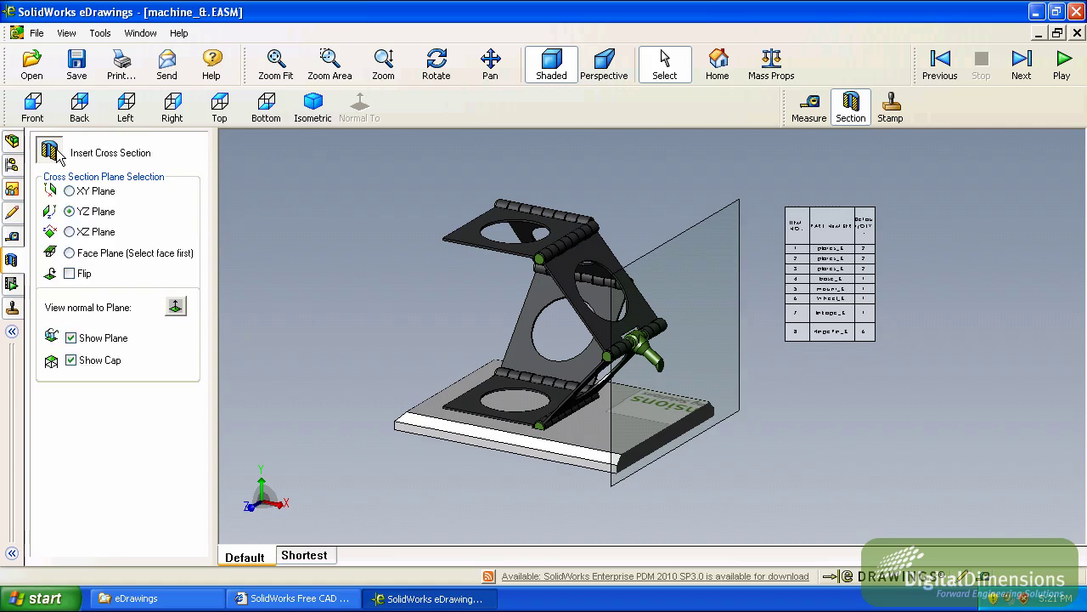
left_click(51, 151)
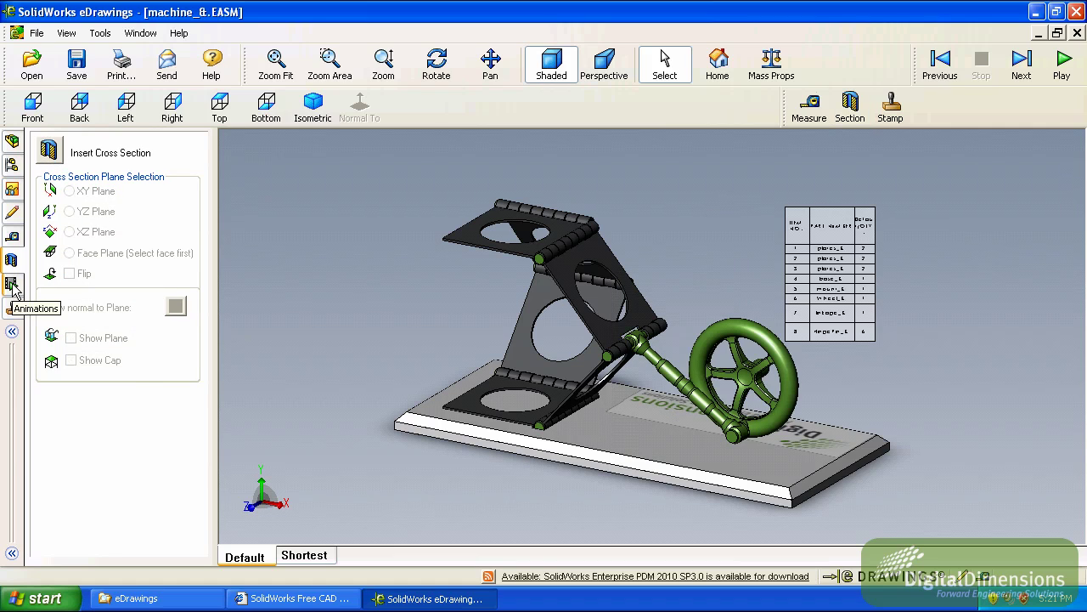
Step: Play the Motion Study 1 walk-around animation, then return the assembly to its home view
left_click(12, 285)
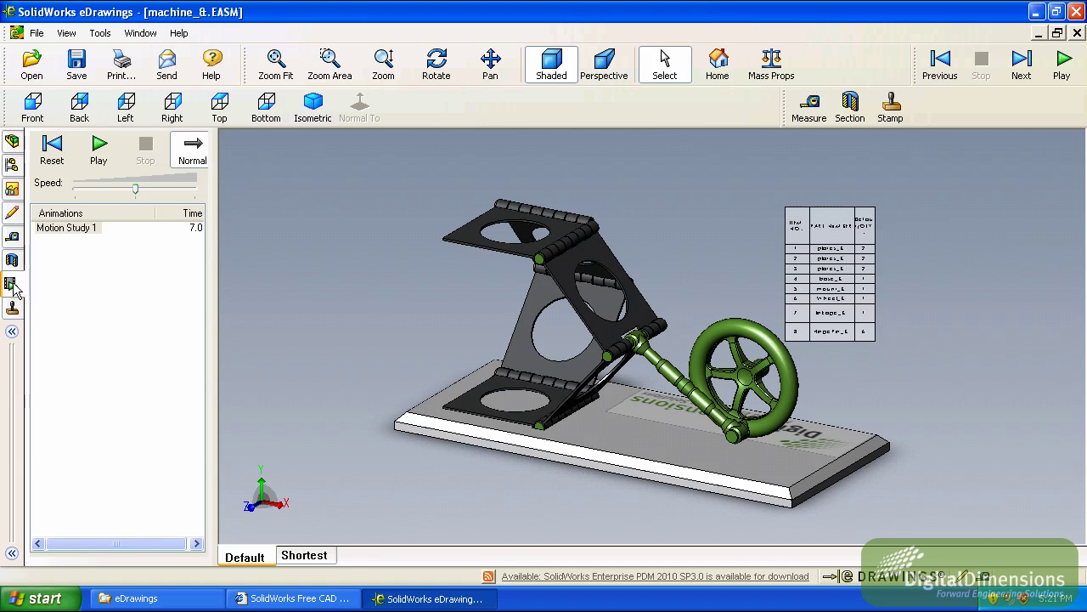
left_click(100, 149)
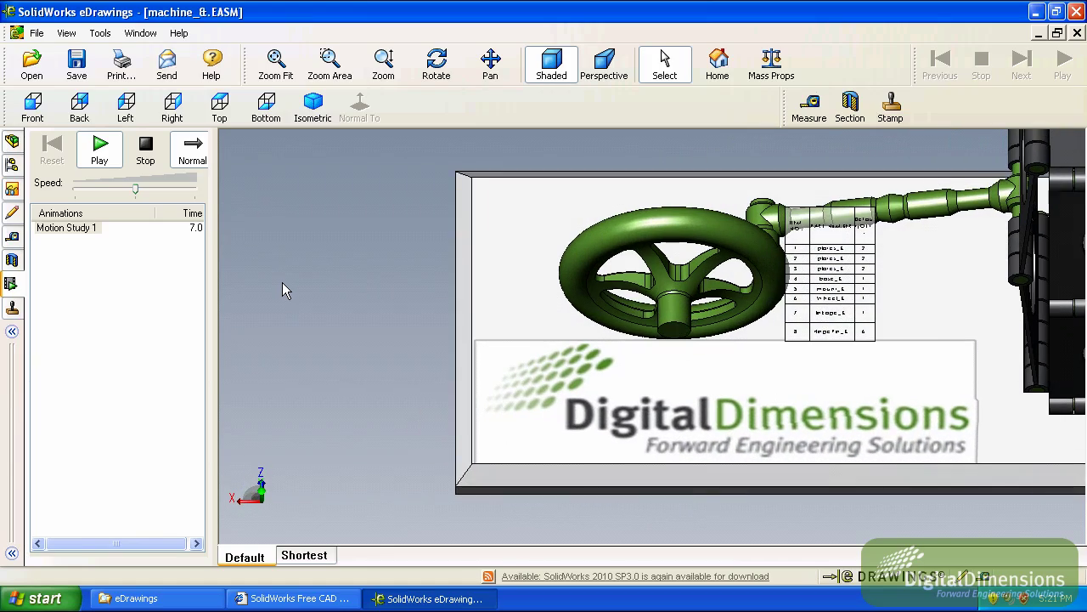
left_click(715, 68)
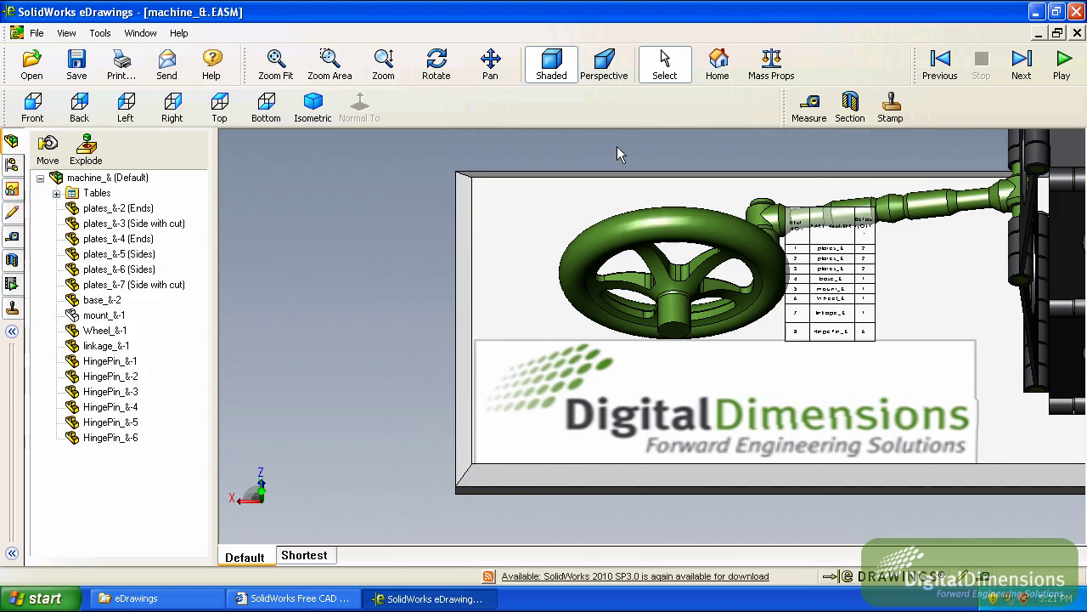
Step: Place the green APPROVED stamp at the top-left of the machine_& assembly view
left_click(12, 308)
left_click(105, 269)
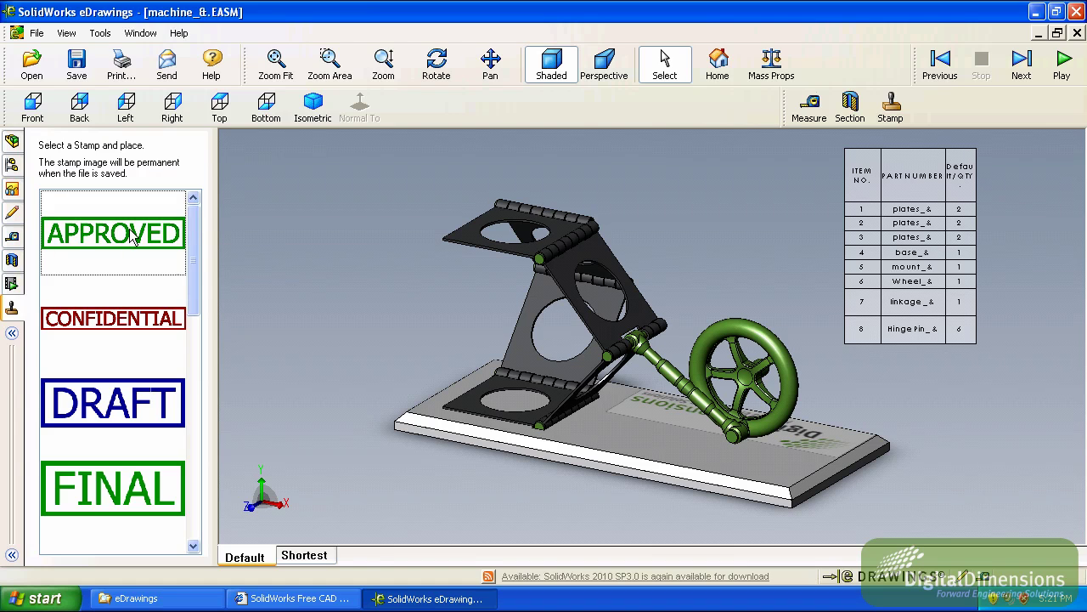
left_click(382, 307)
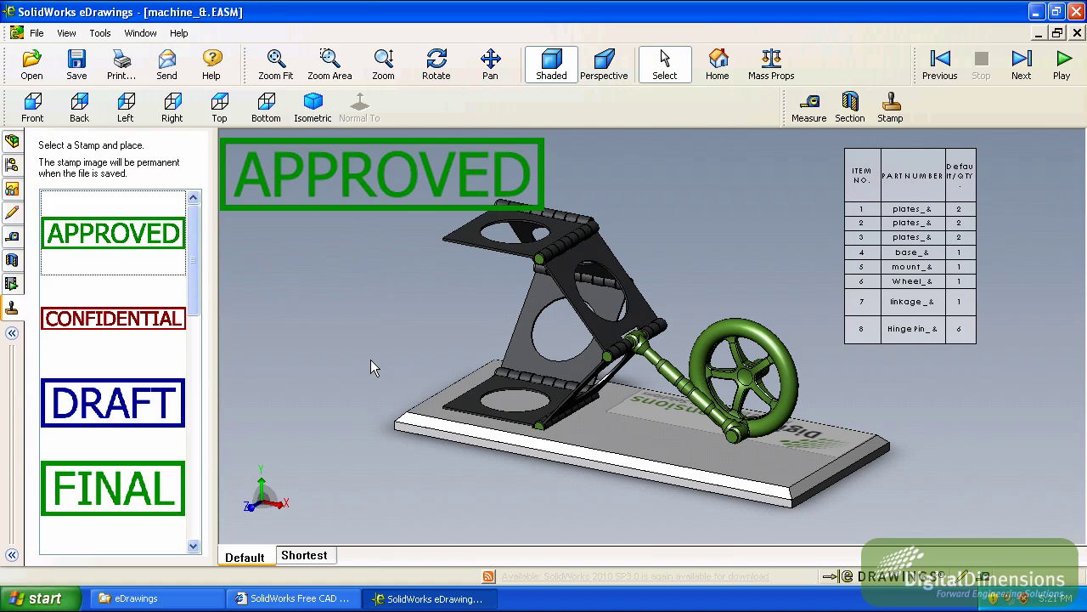
scroll(366, 304, "down", 1)
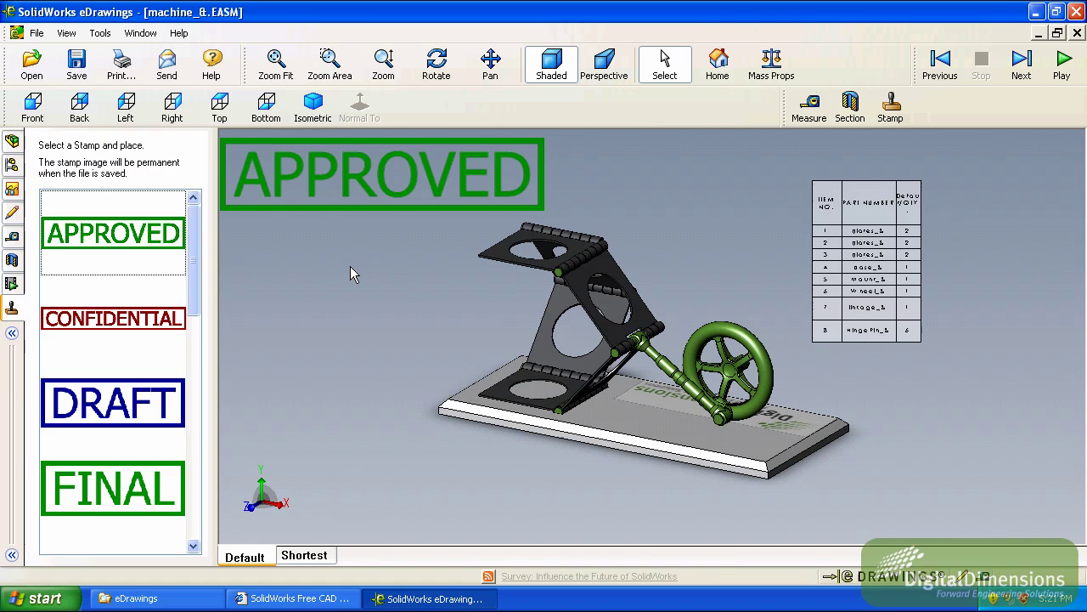
Step: Activate the Shortest configuration and bring up the markup comments list
left_click(12, 165)
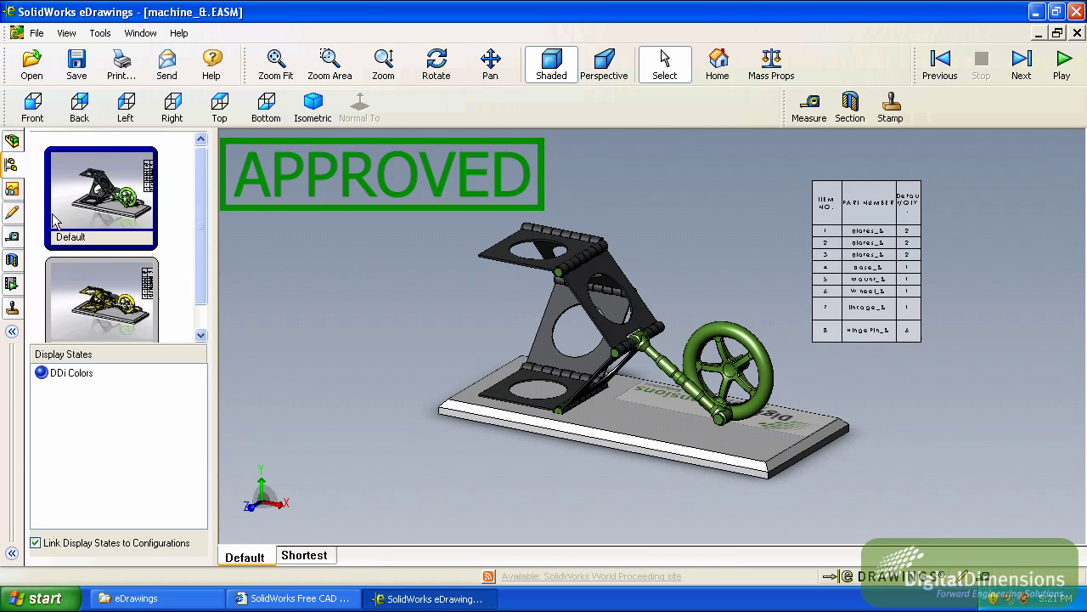
double_click(118, 302)
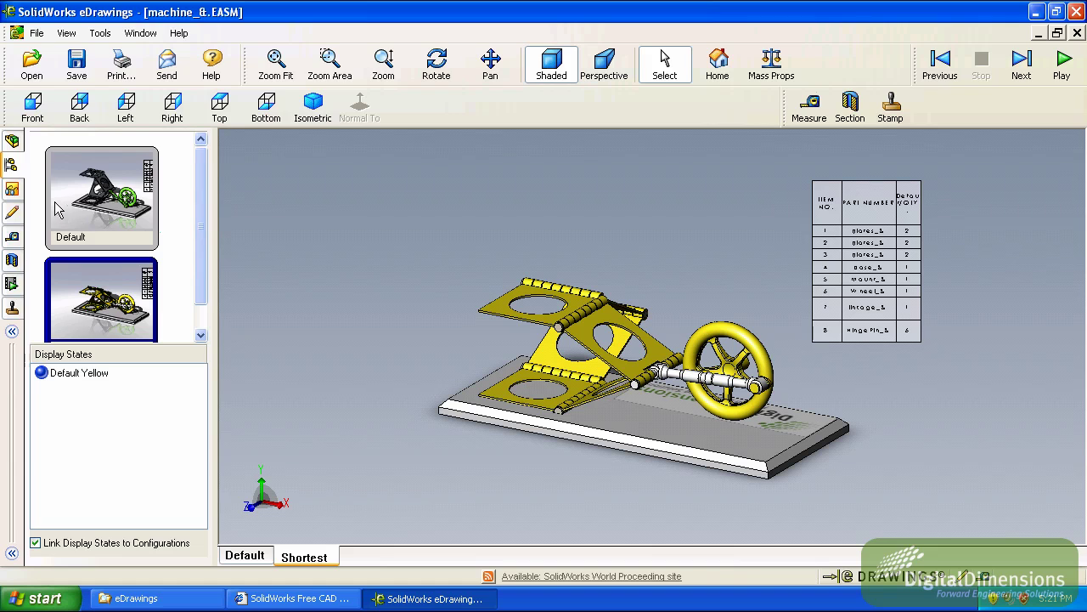
left_click(13, 189)
left_click(13, 213)
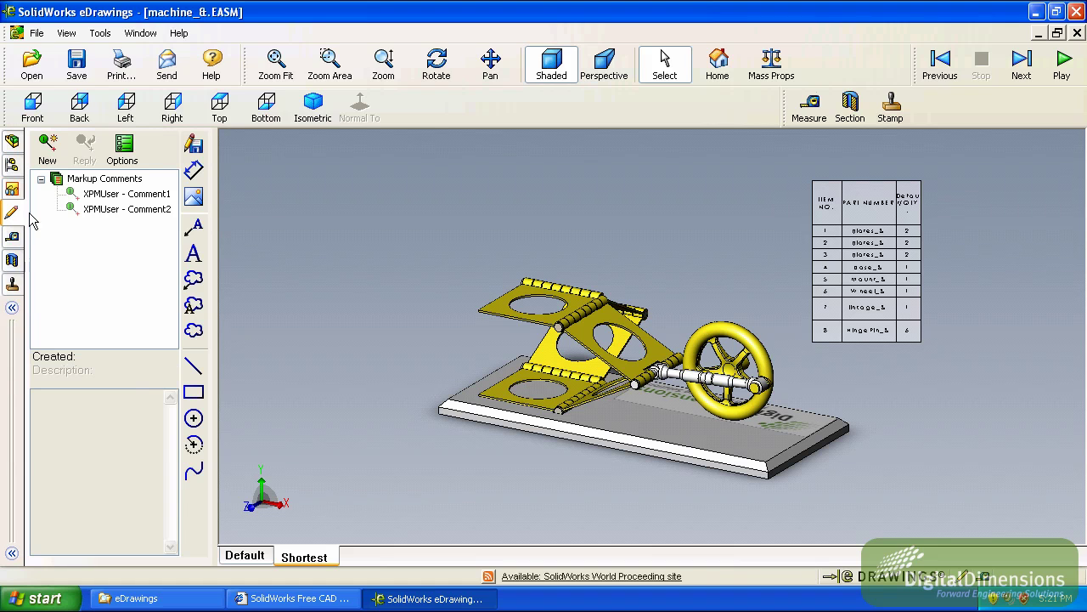
Step: Select Comment1 and drag its 'want this to have a small hole' cloud below the APPROVED stamp
left_click(101, 196)
right_click(120, 197)
left_click(273, 274)
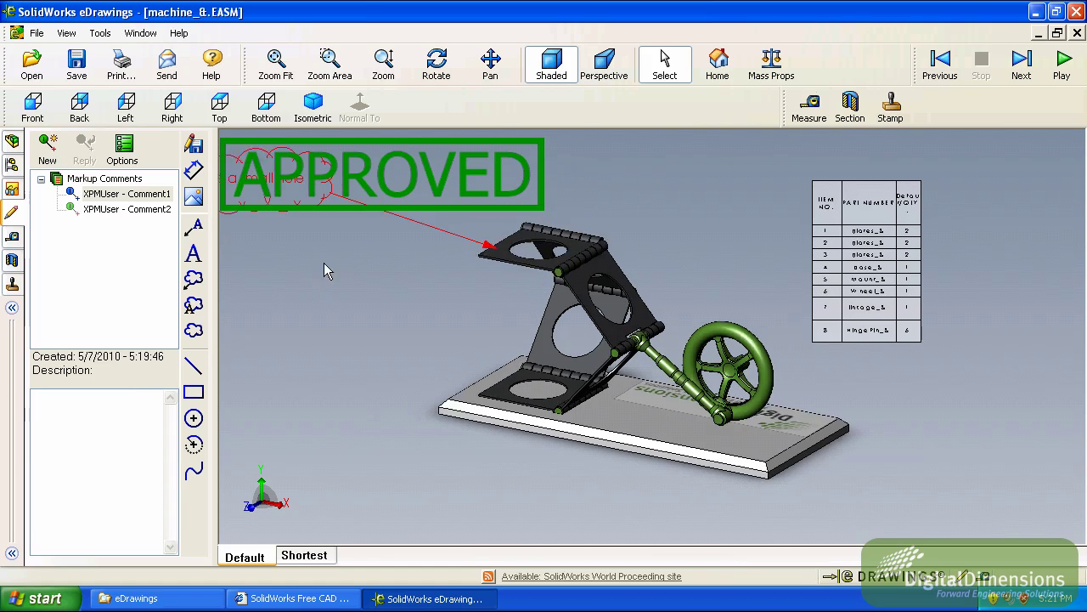
left_click_drag(330, 214, 469, 311)
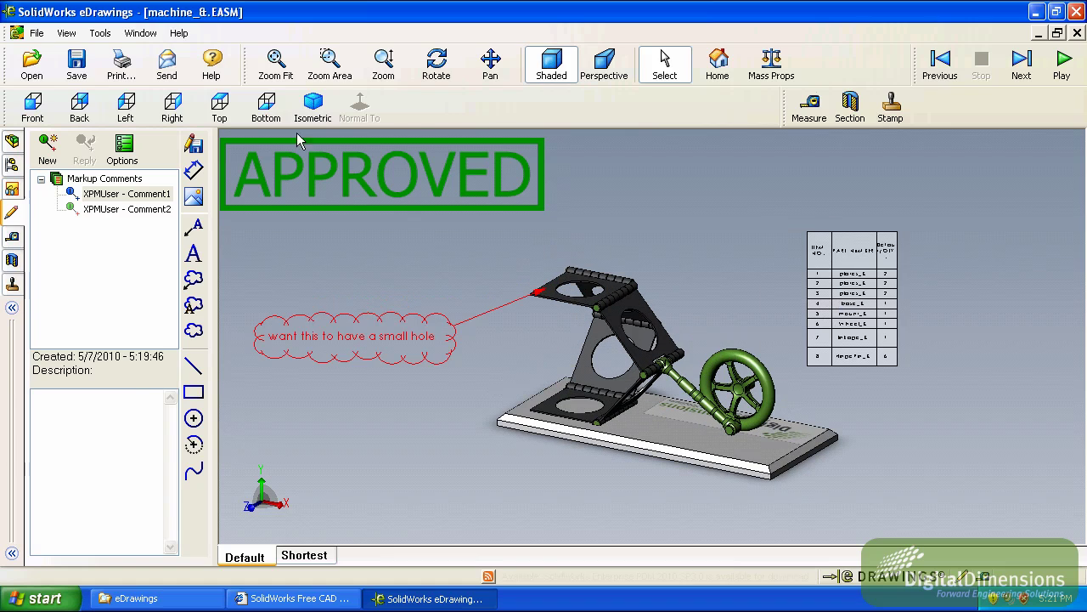
left_click(36, 32)
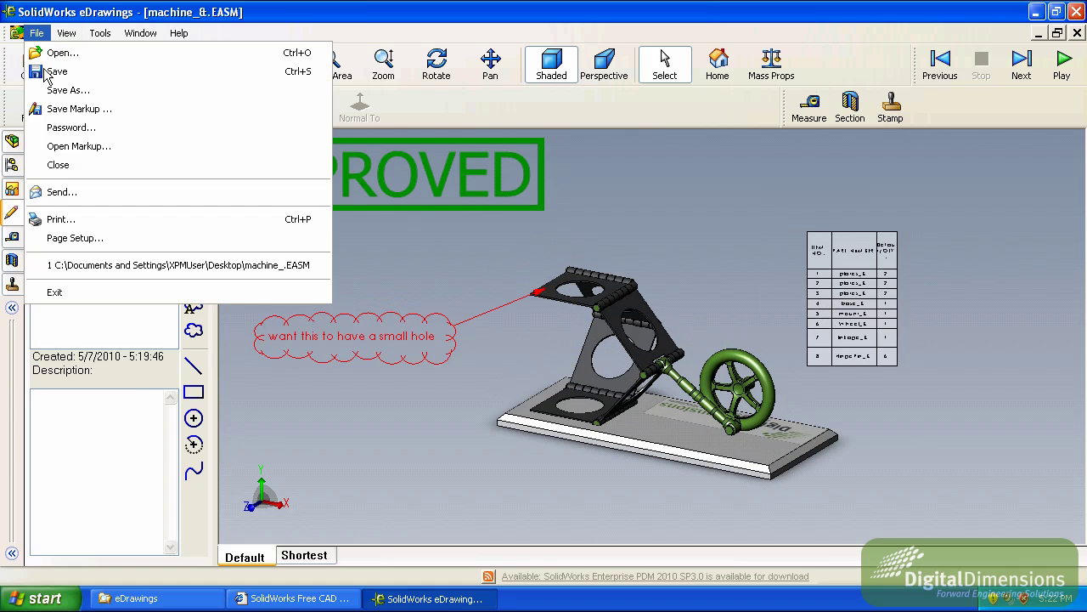
Step: Save the reviewer's markup as machine_&-EASM.markup on the Desktop, replacing the existing file
left_click(90, 115)
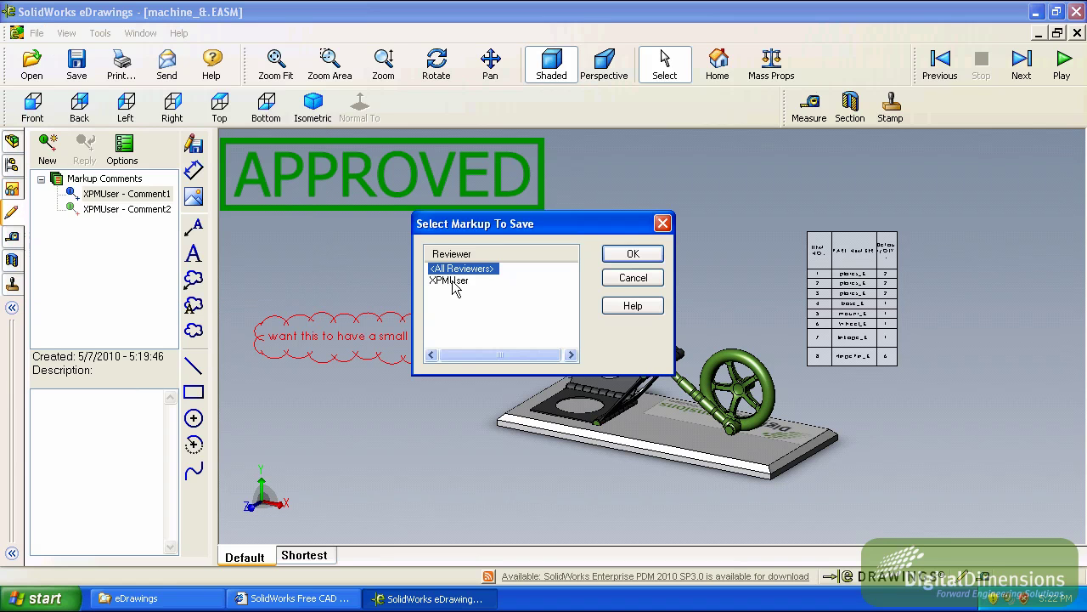
left_click(449, 283)
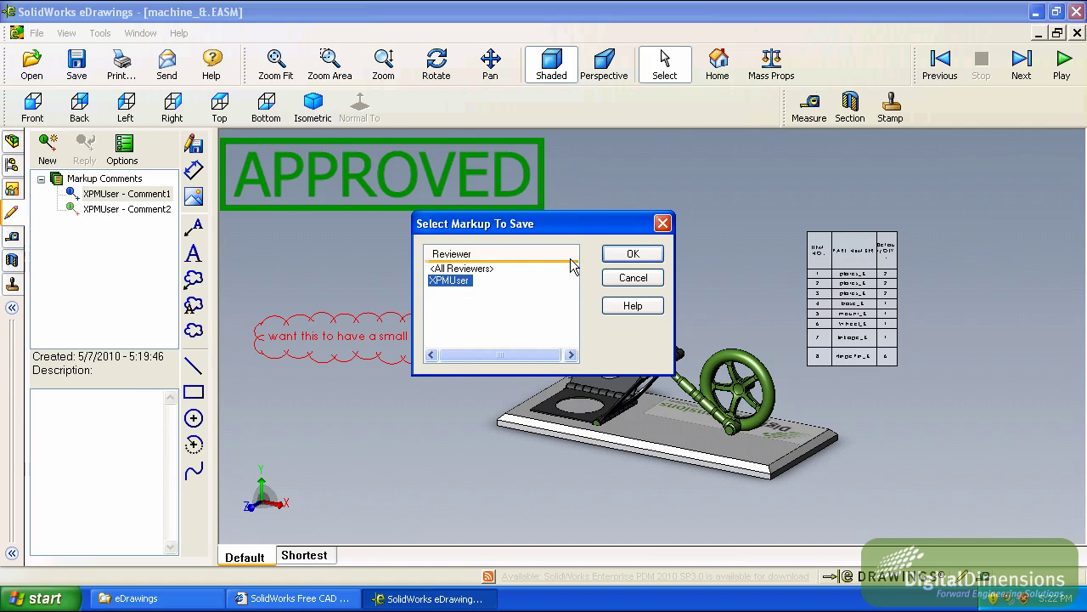
left_click(633, 255)
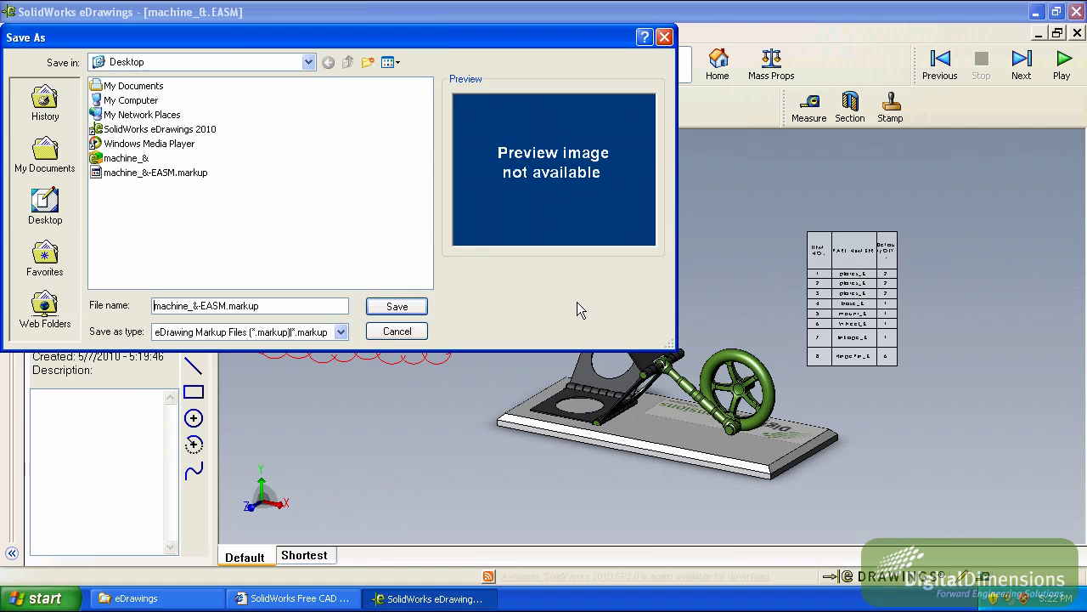
left_click(395, 306)
left_click(511, 351)
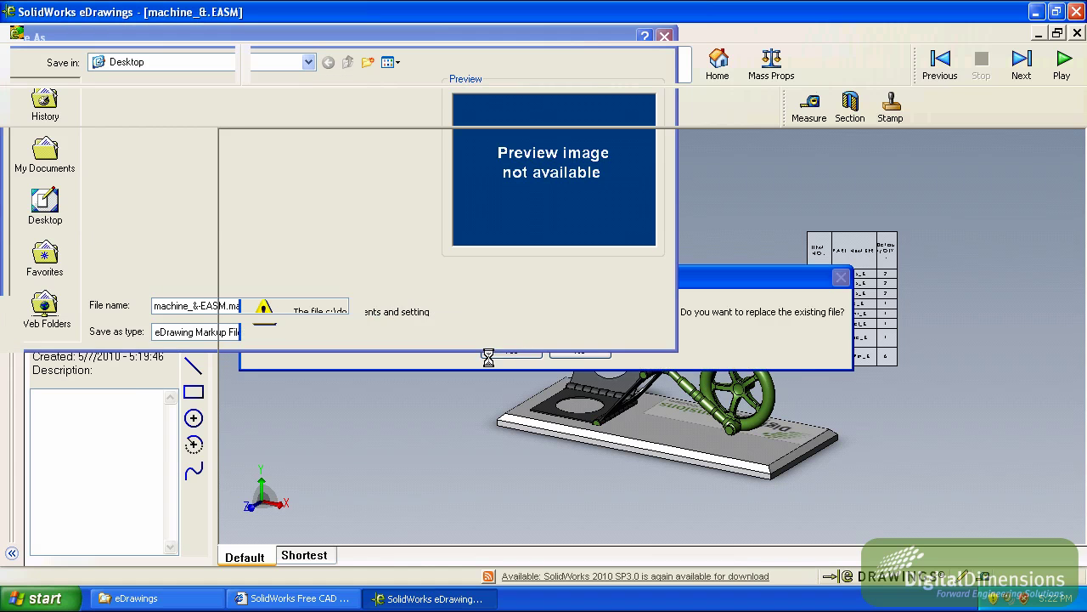